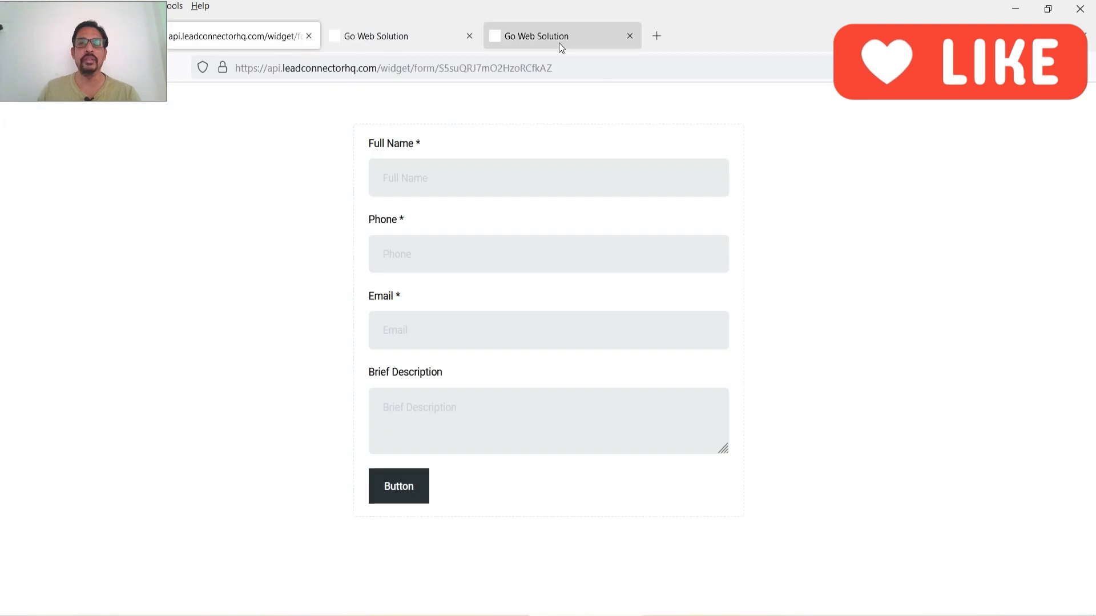
- Review the trigger link click analytics chart and table, and the trigger link workflow
click(558, 36)
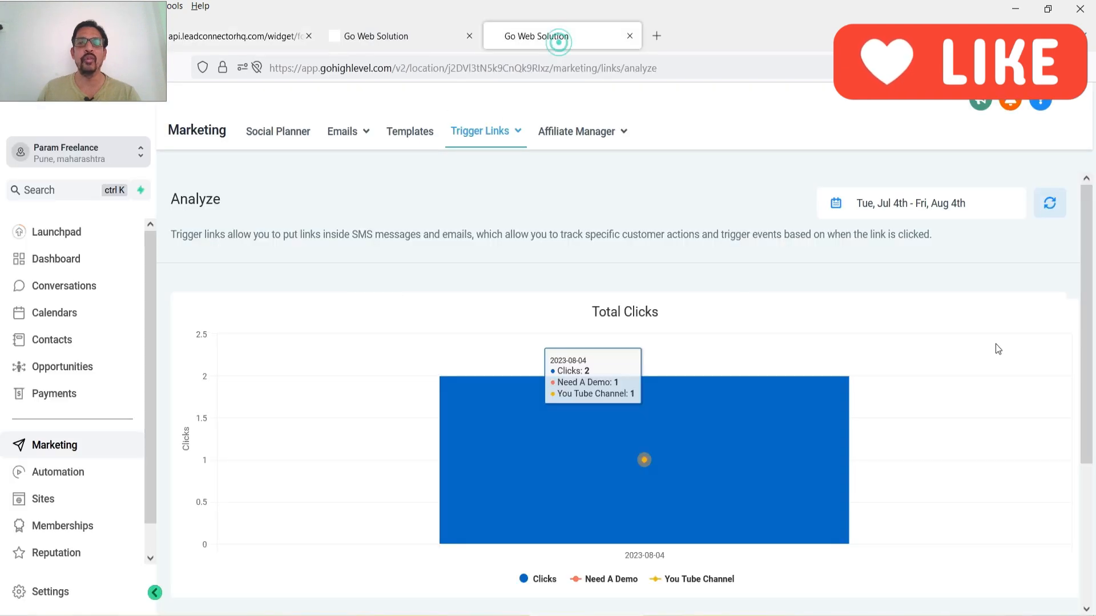
scroll(926, 378, down, 3)
scroll(717, 331, up, 3)
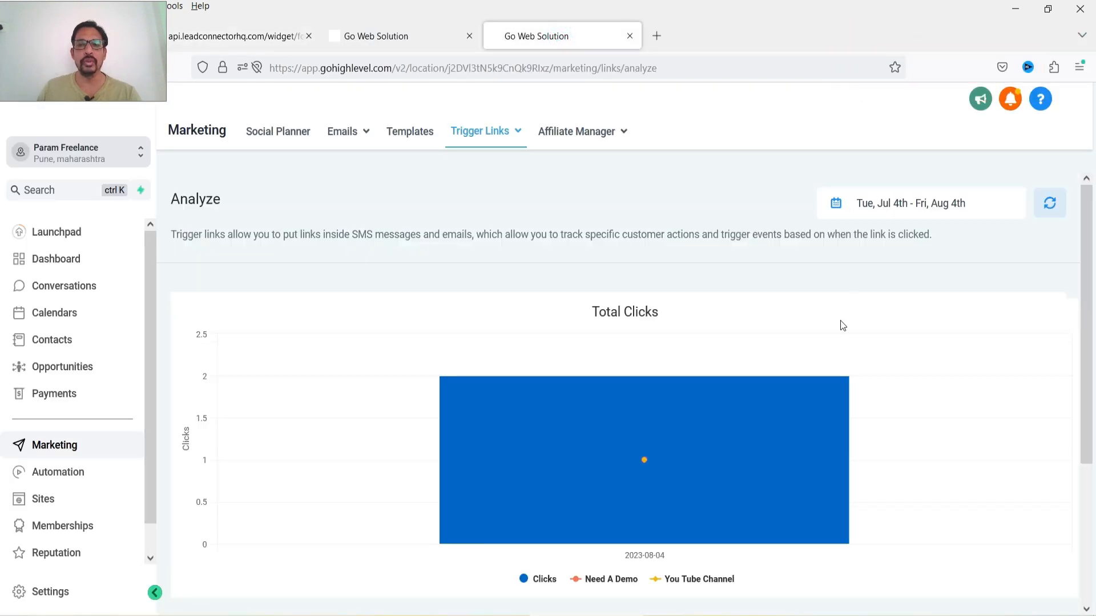
scroll(837, 305, down, 3)
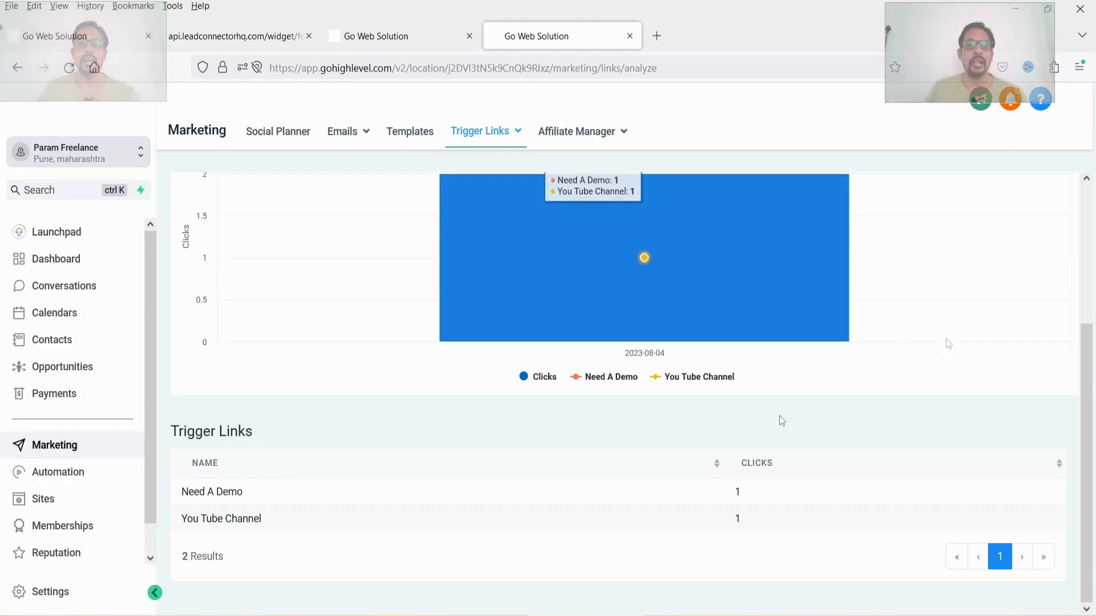
click(33, 37)
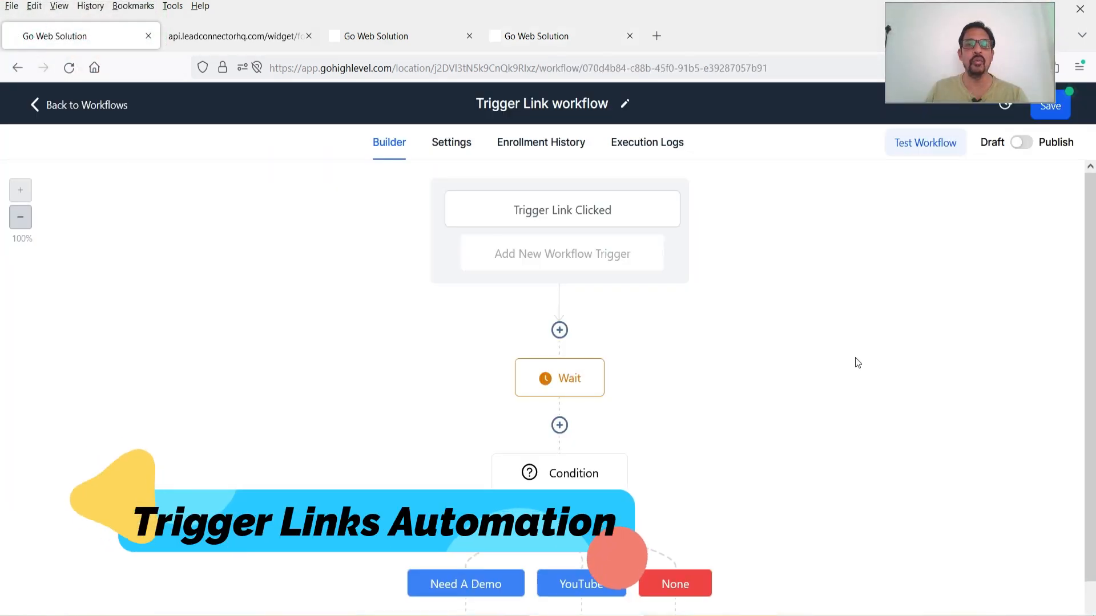
scroll(814, 316, down, 2)
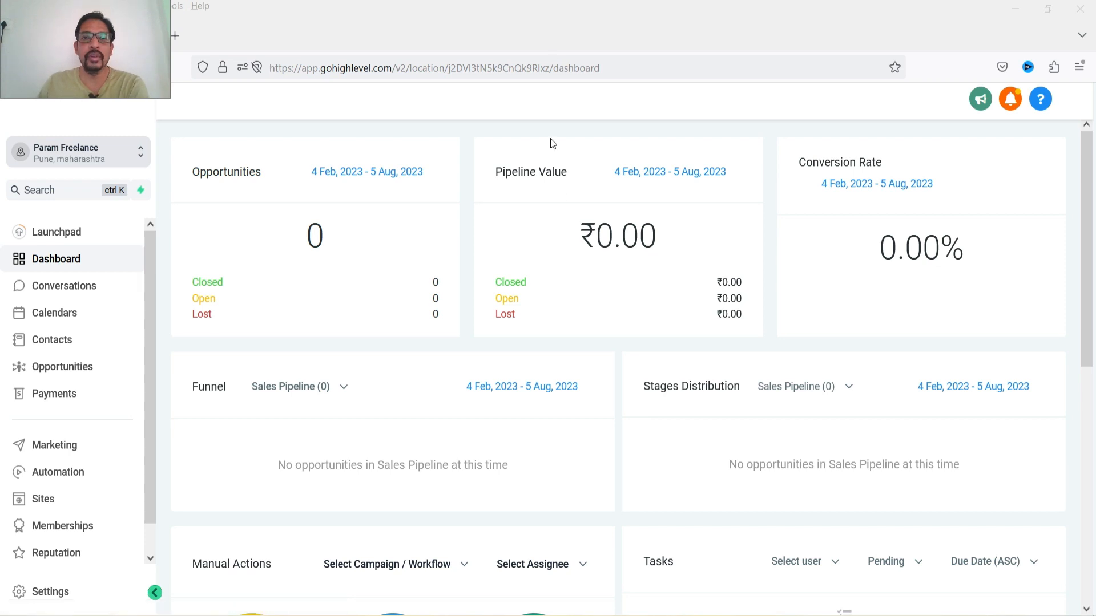
- Create a trigger link named Need A Demo pointing to the paramfreelance high-level-services-contact-form-leads page
click(59, 444)
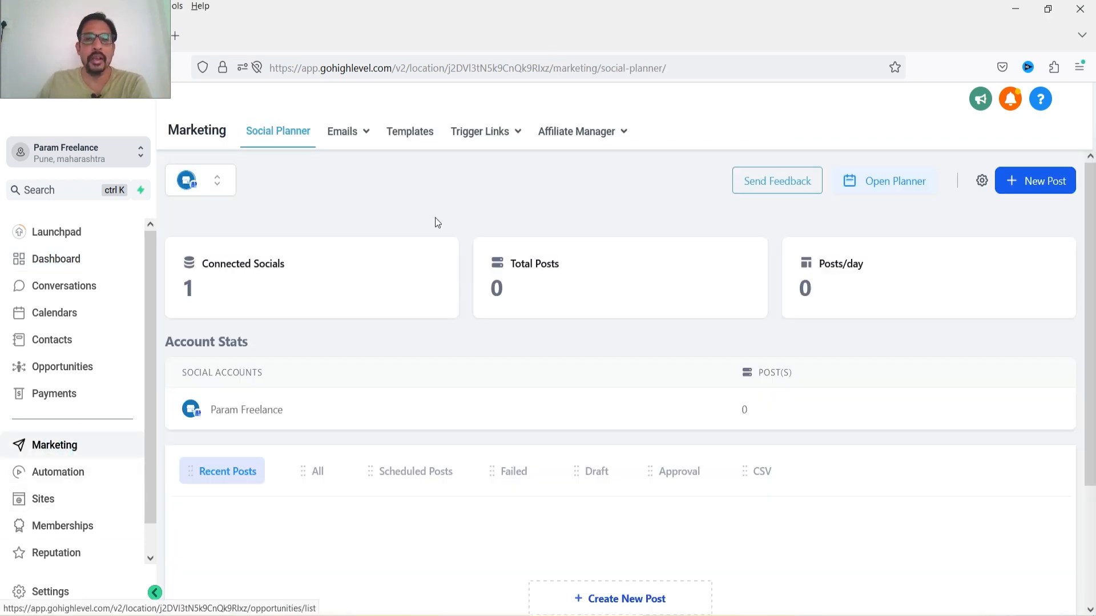
mouse_move(497, 135)
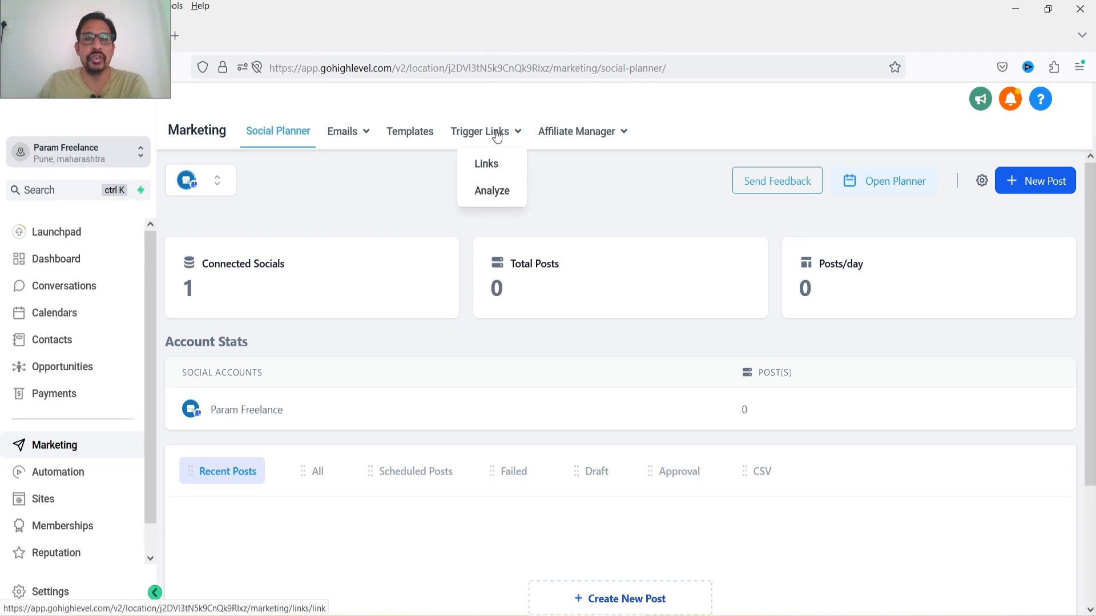
click(488, 164)
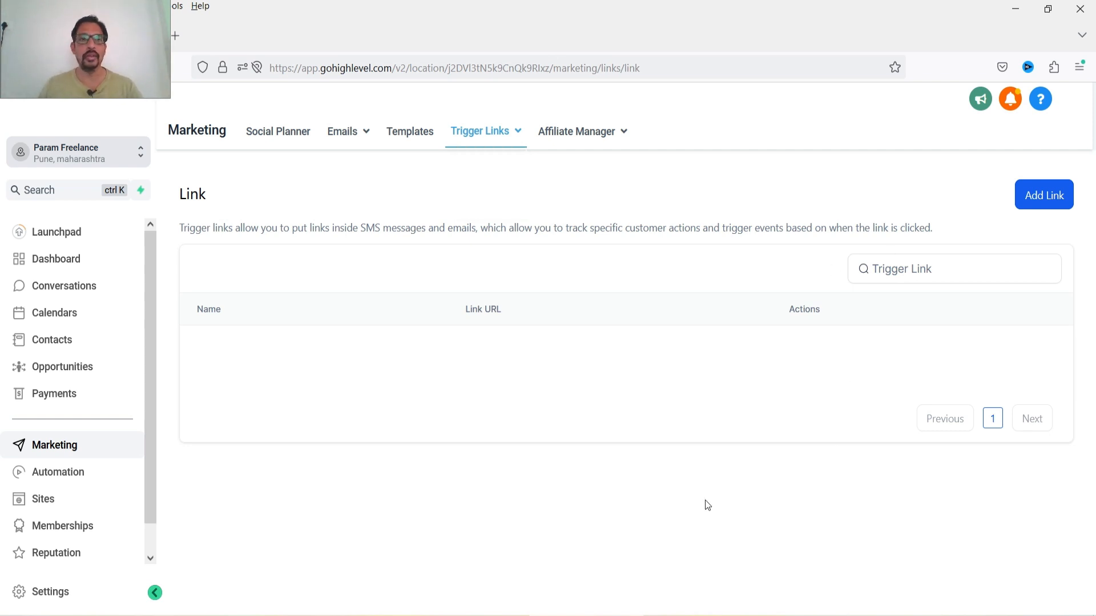
click(1044, 201)
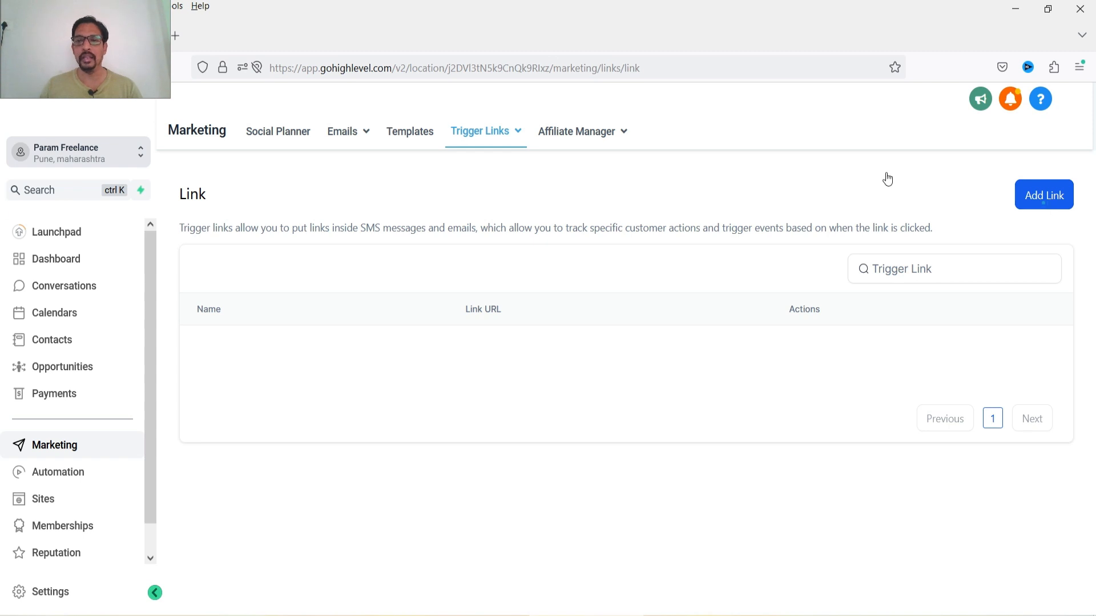
click(515, 388)
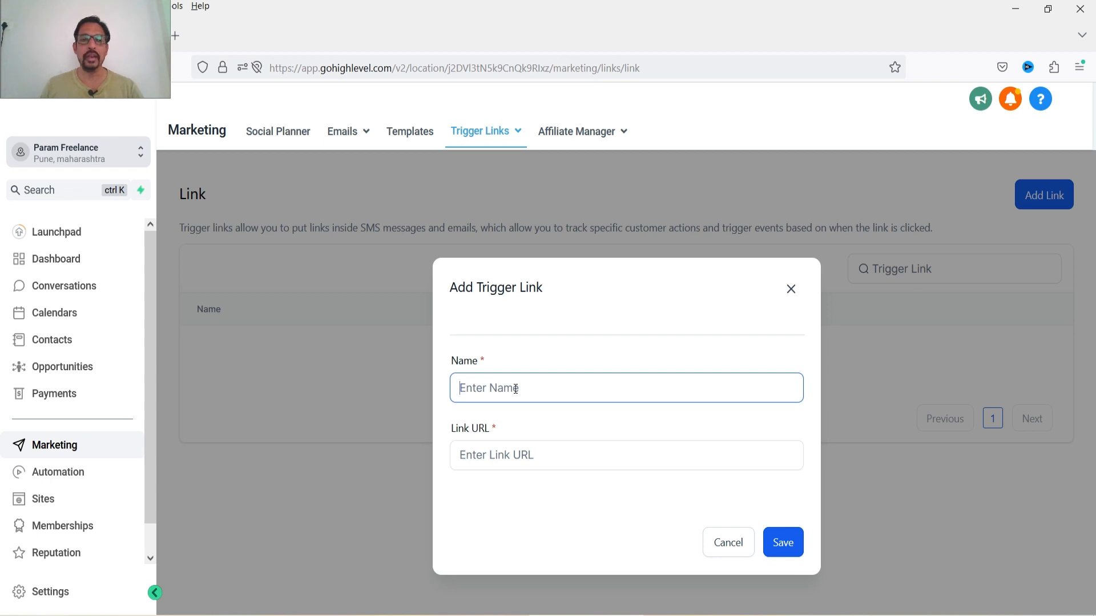
text(Need)
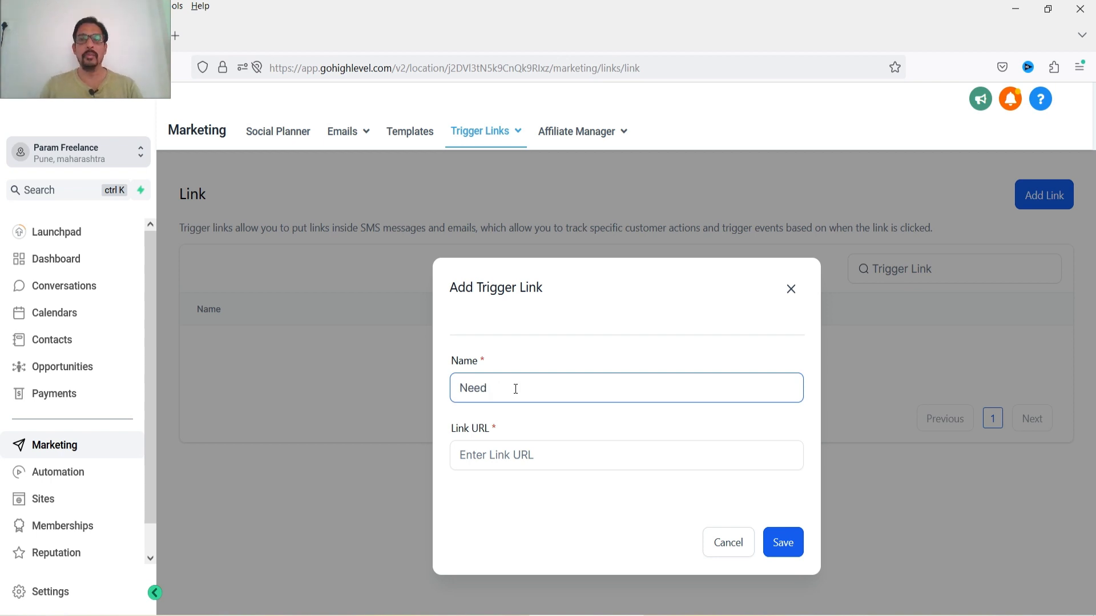
text( A De)
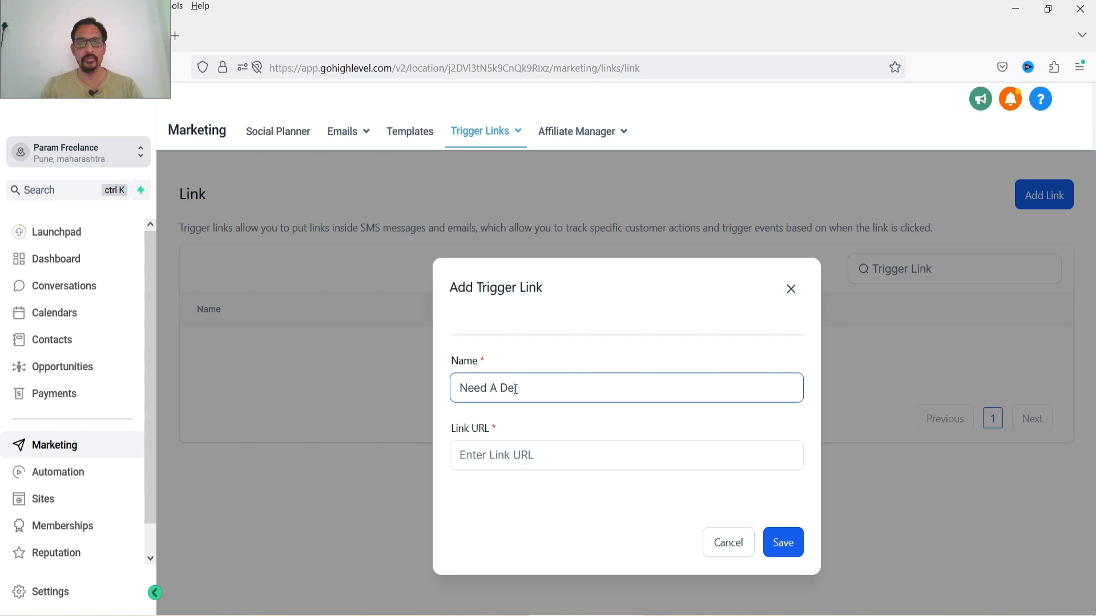
text(mo)
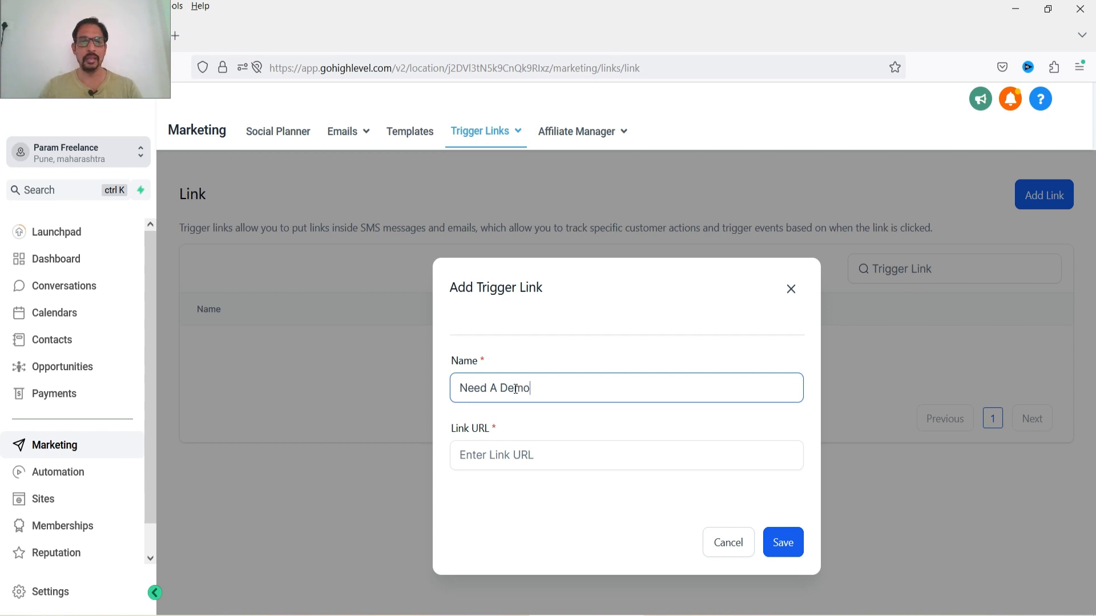
click(491, 455)
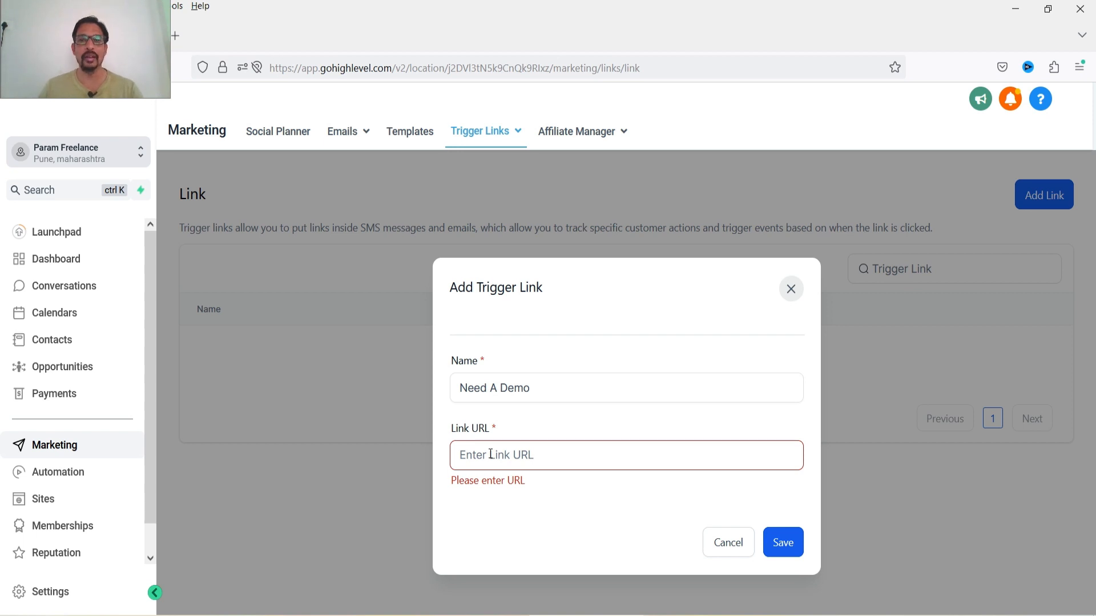
text(https://paramfreelance.com/high-level-services-contact-form-leads/)
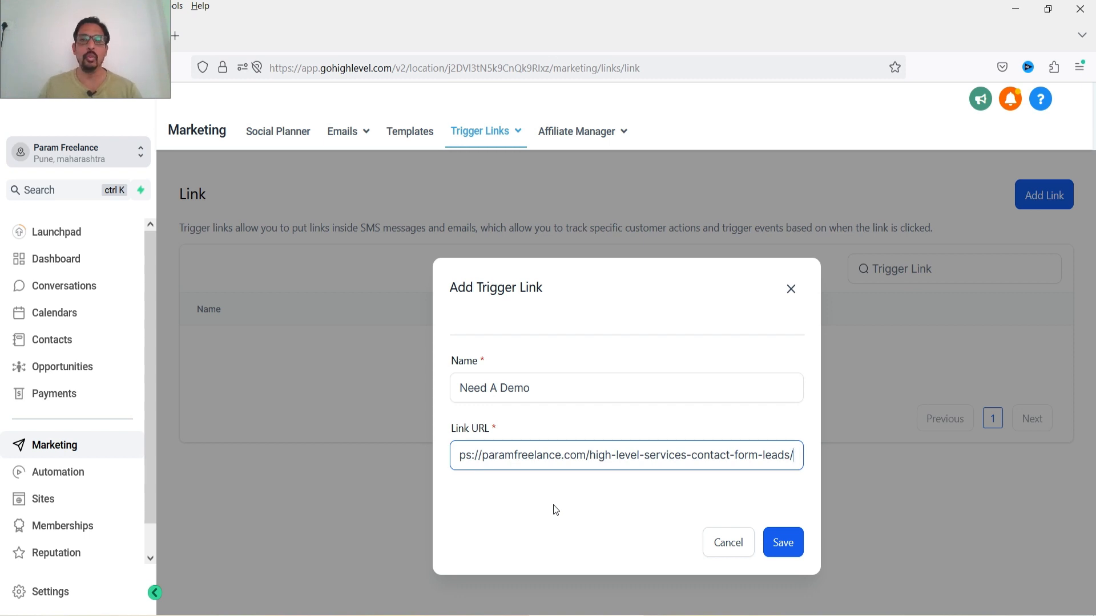
click(783, 541)
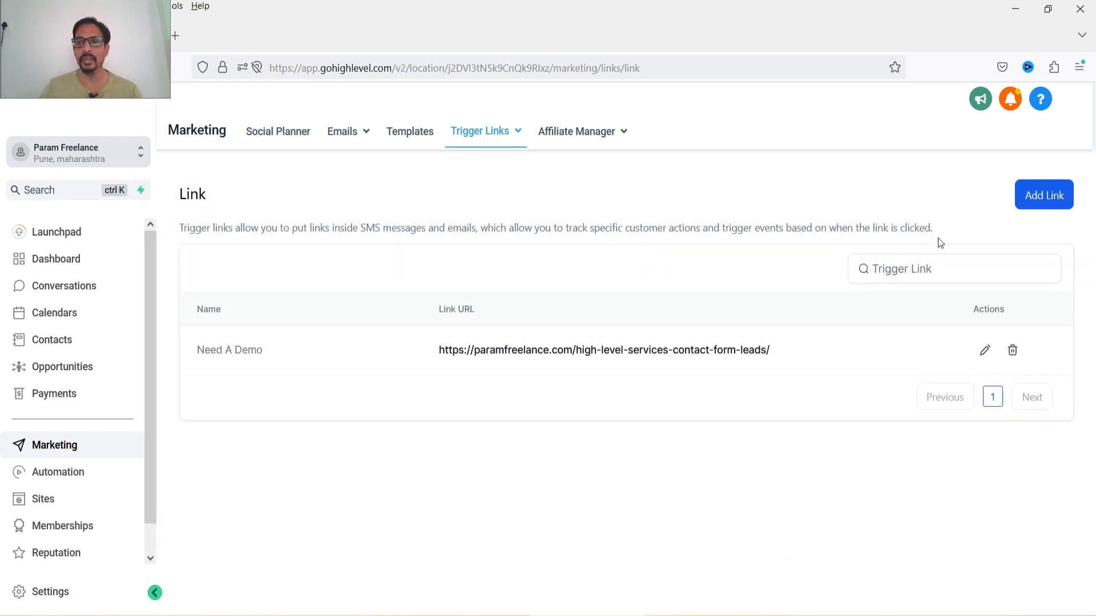
click(1034, 195)
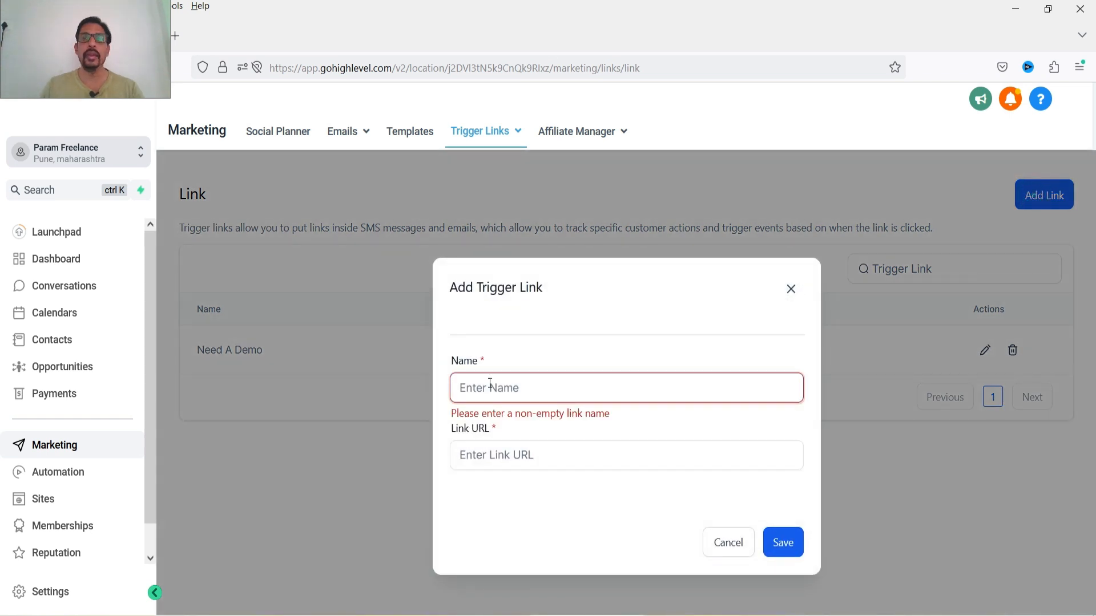
text(You)
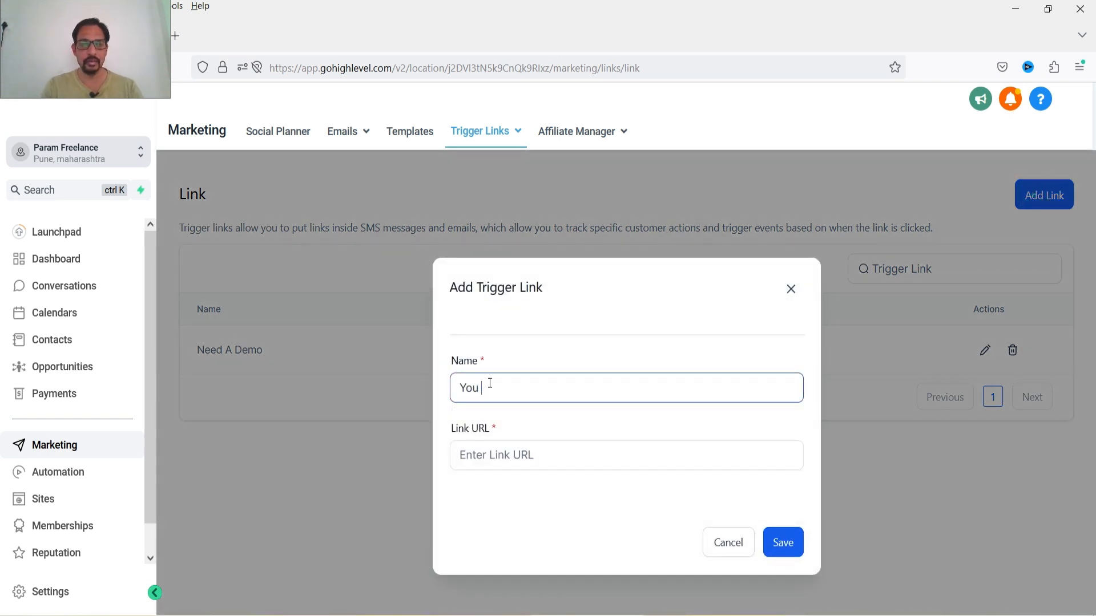
text( Tube)
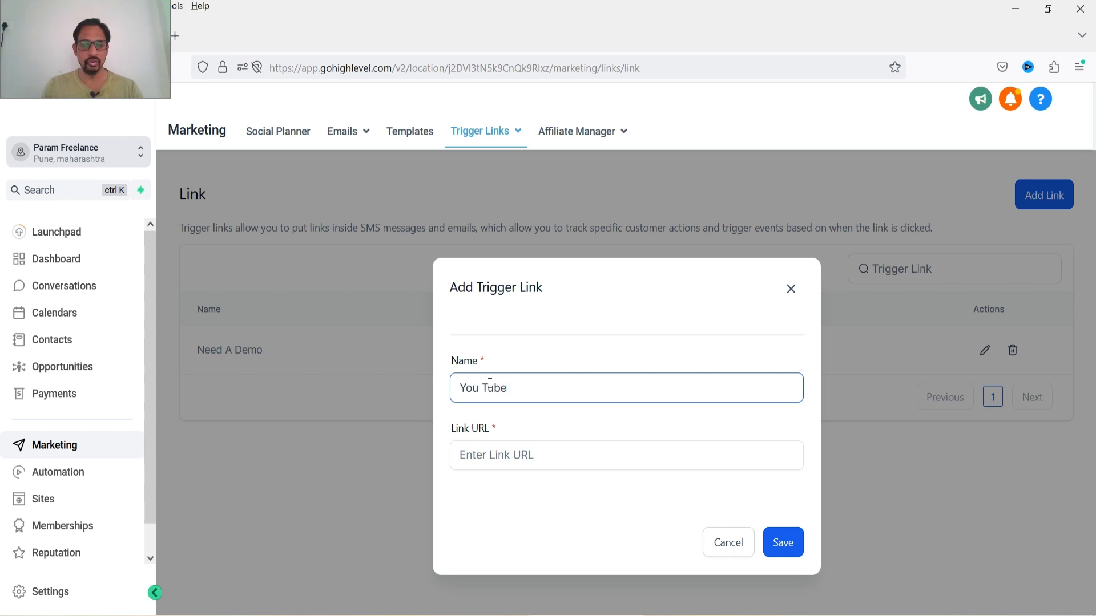
text( Channel)
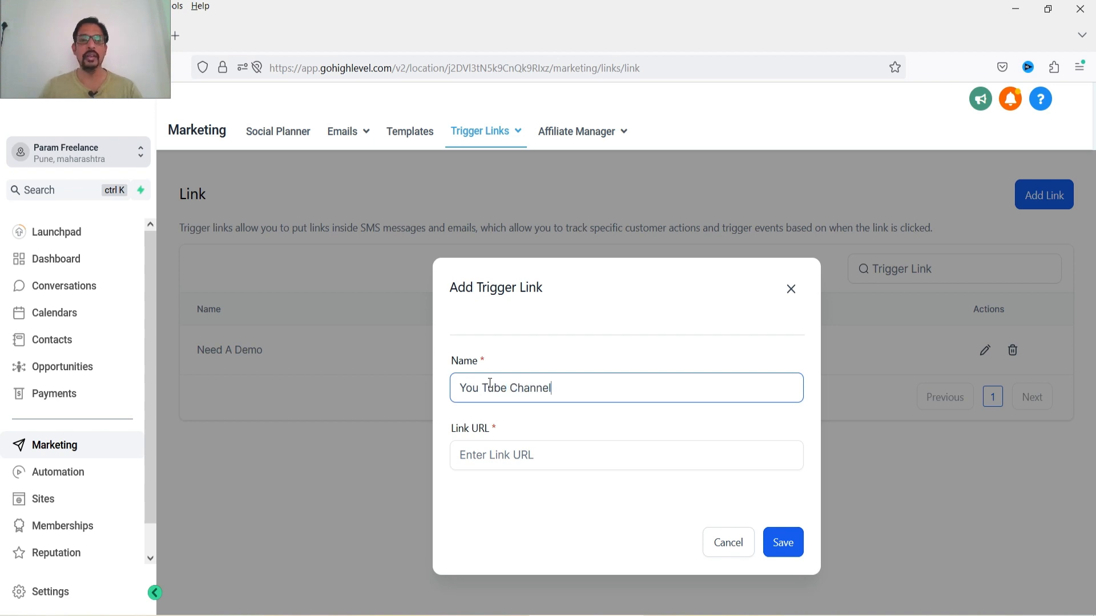
click(492, 456)
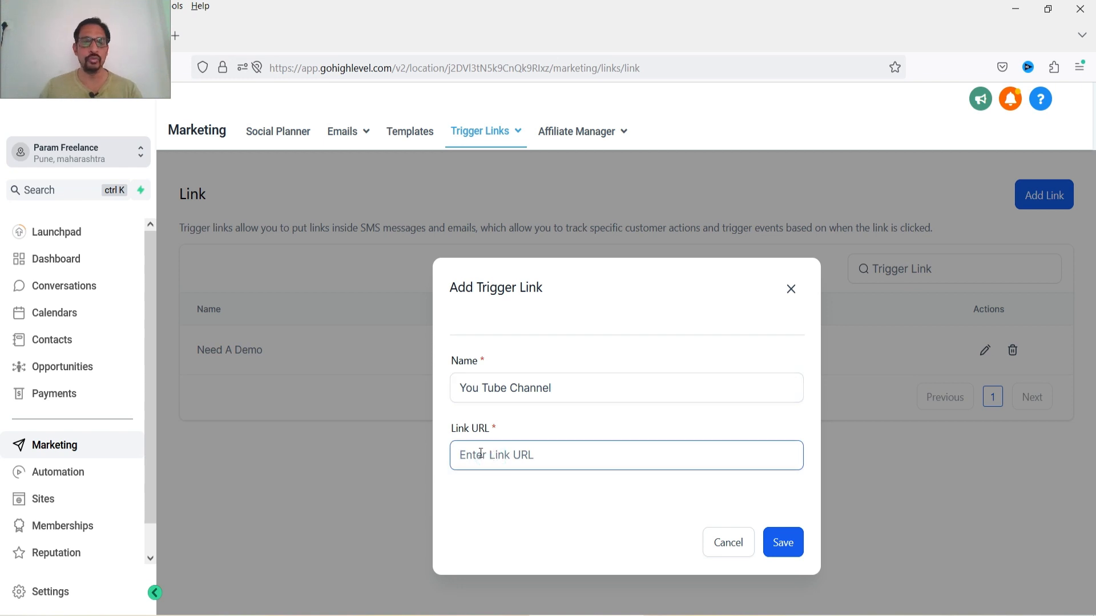
text(https://www.youtube.com/@ParamFreelance)
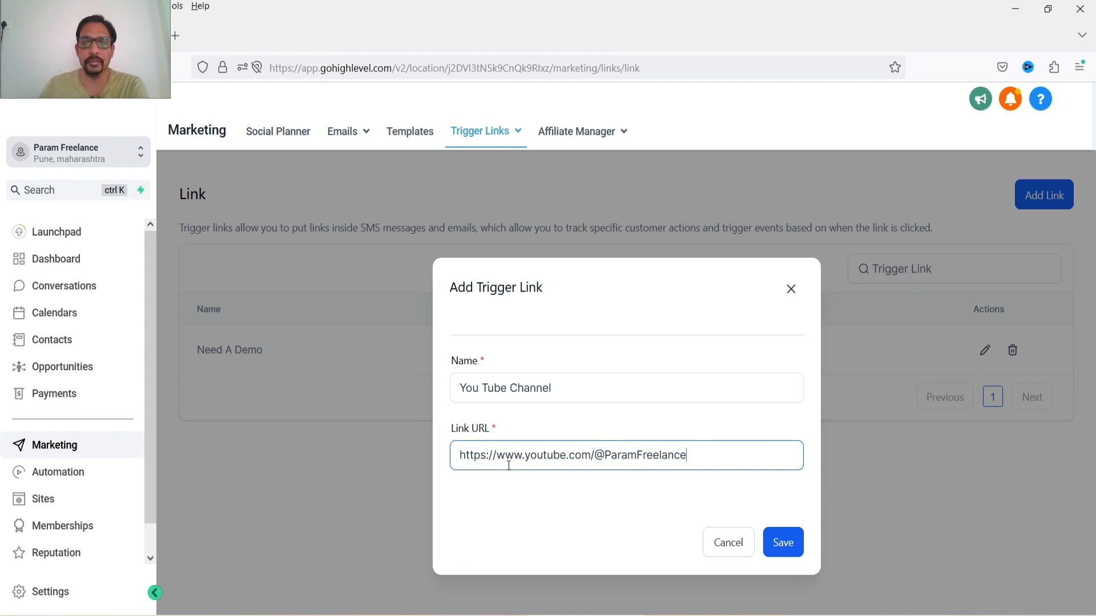
click(783, 542)
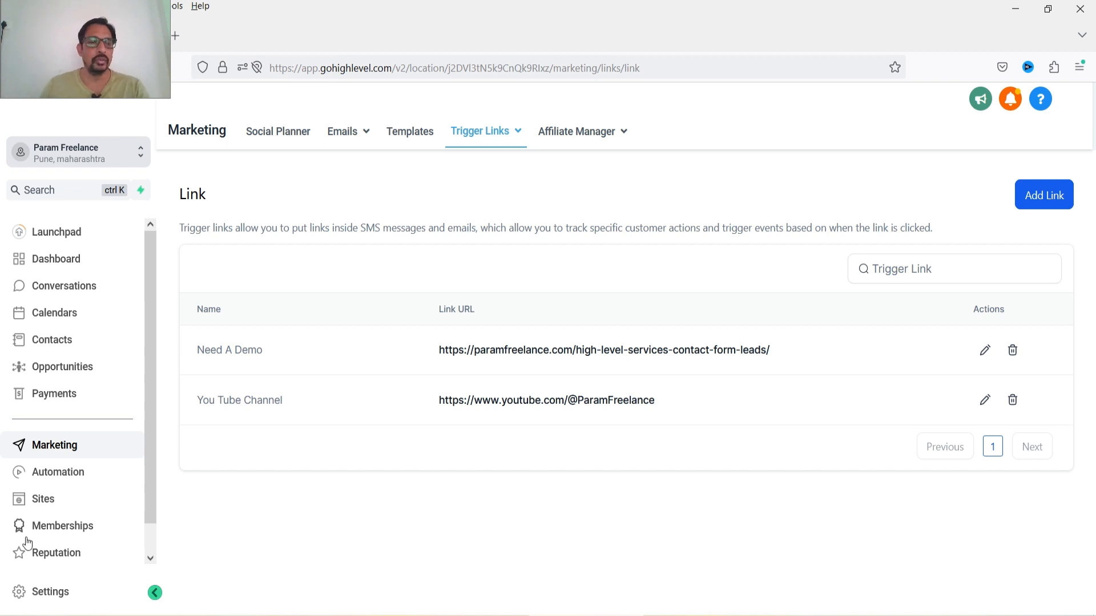
- Open the Opportunity Workflow among the automation workflows and inspect its Form Submitted trigger
click(76, 477)
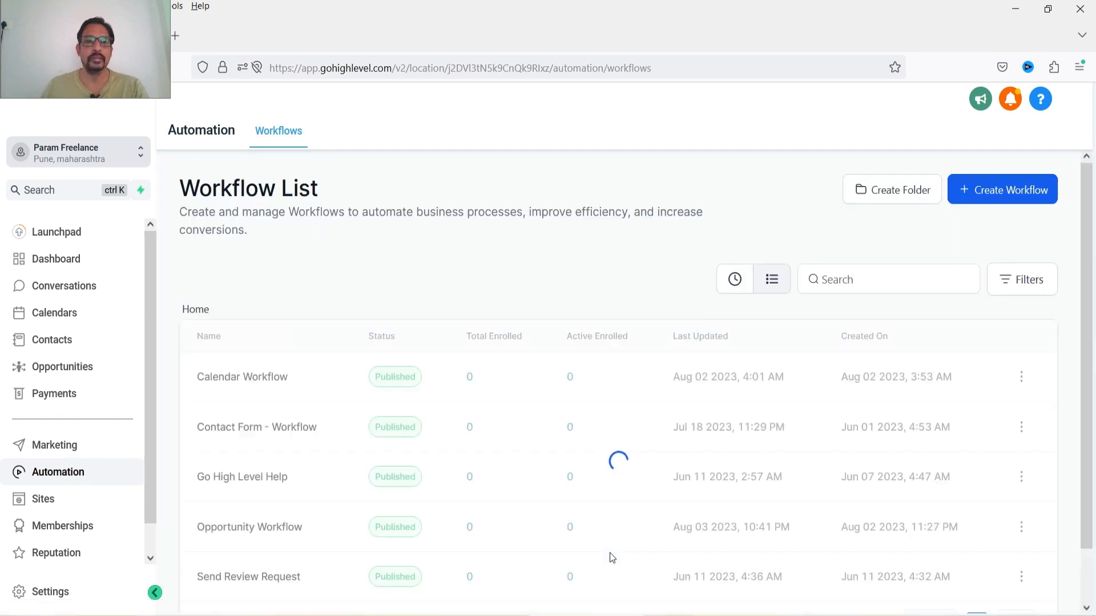
scroll(566, 293, down, 2)
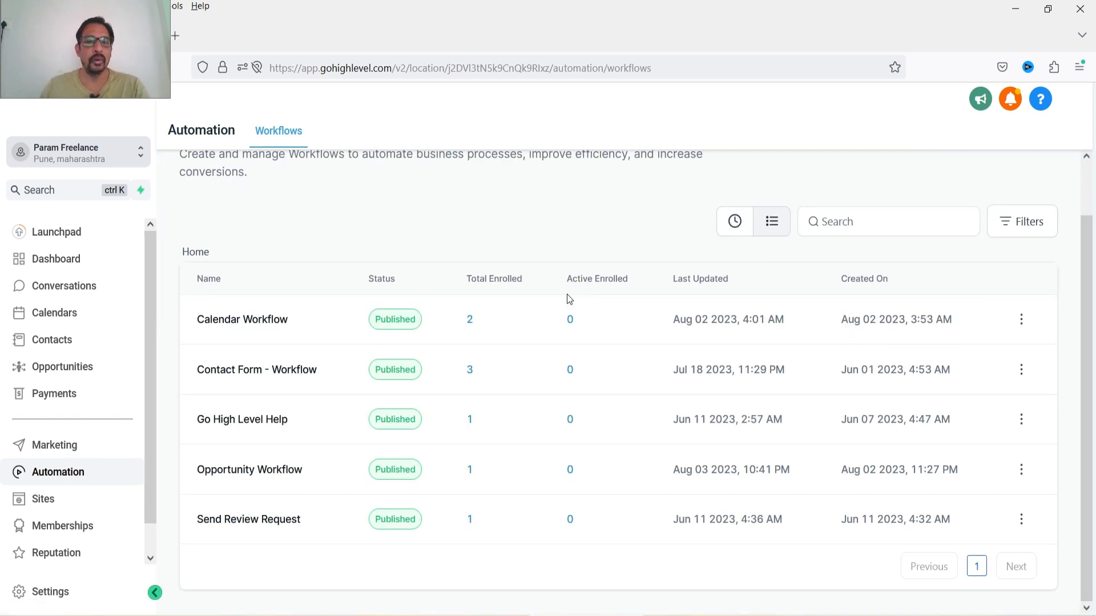
click(245, 469)
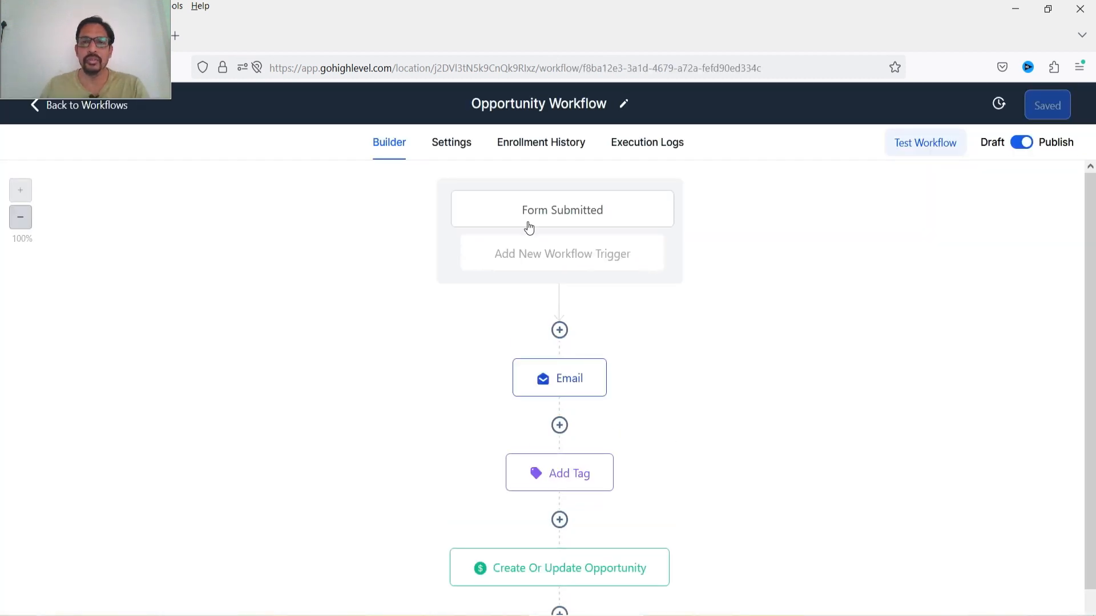
click(573, 221)
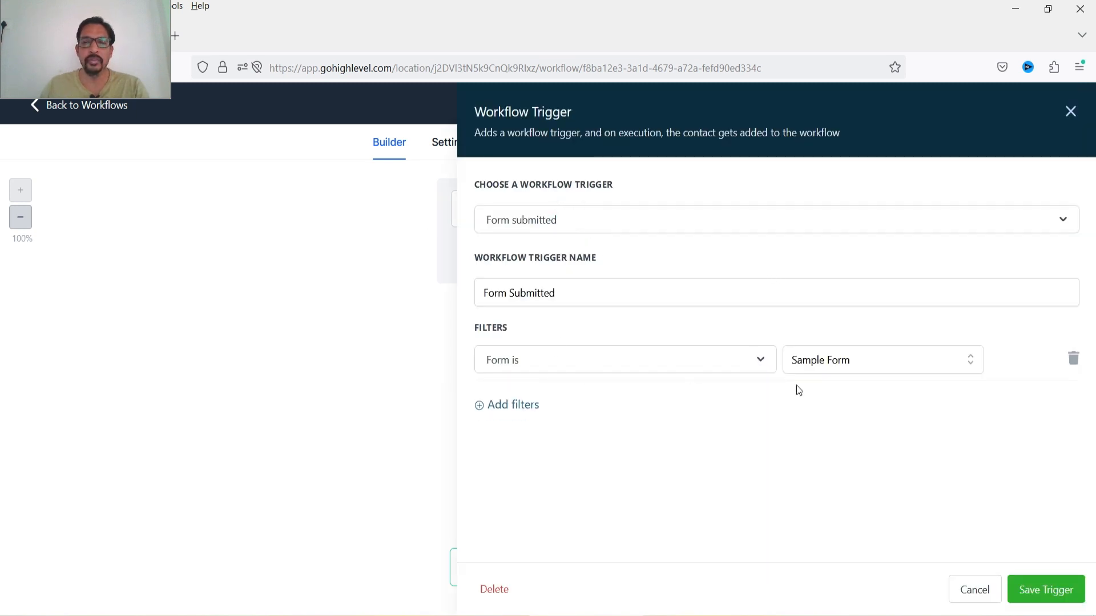
click(1070, 112)
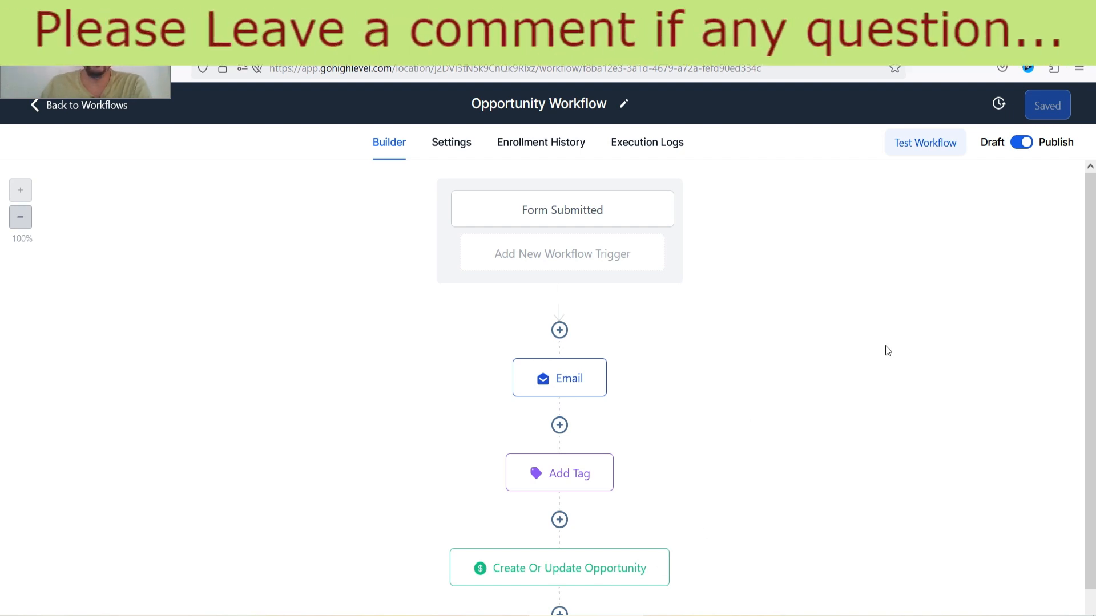
- In the workflow's Email action message, add the lines 'Do you want a demo?' and 'Watch Demo' before Regards
click(548, 383)
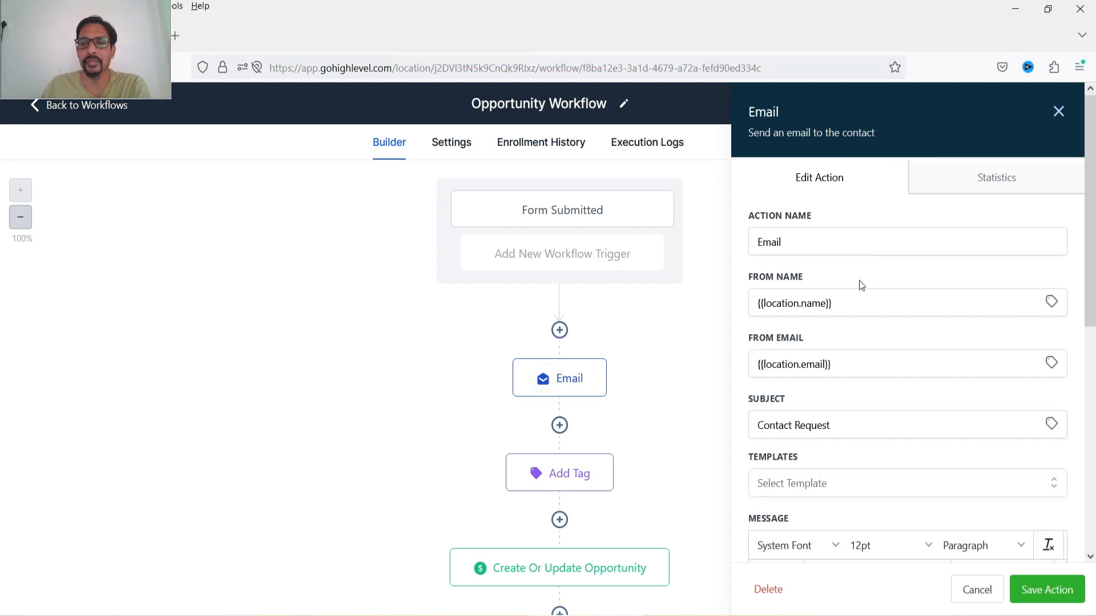
scroll(858, 280, down, 5)
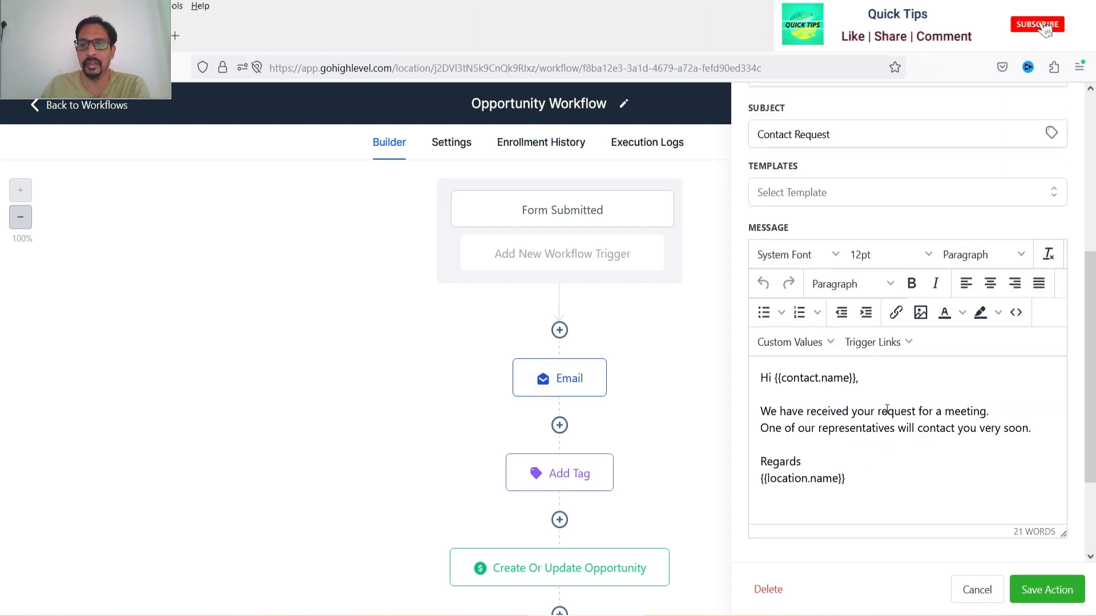
click(1039, 431)
key(Return)
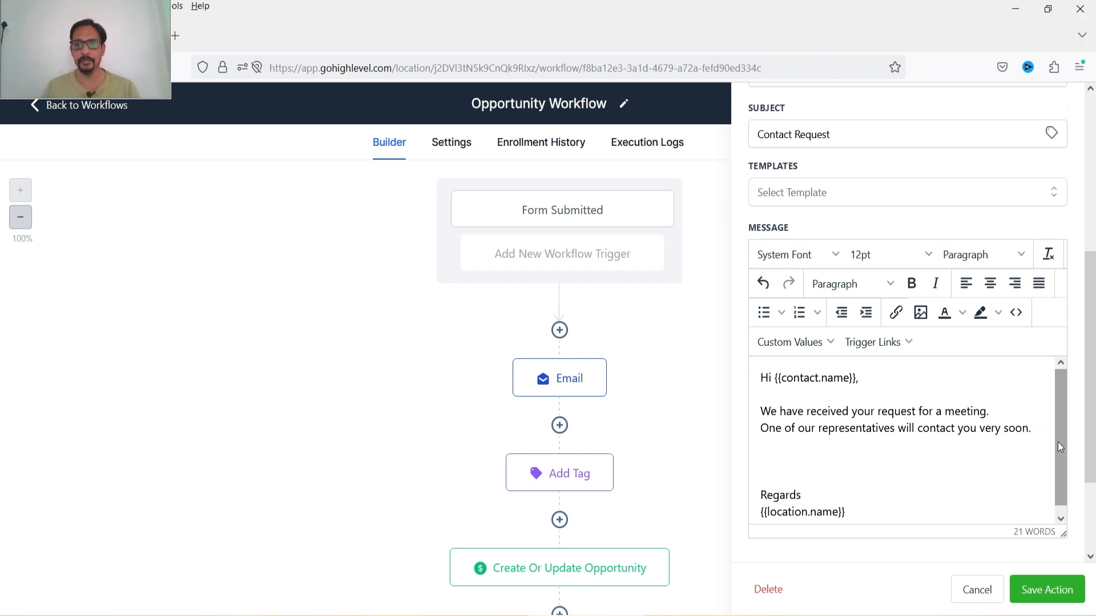
text(Do you want a demo?)
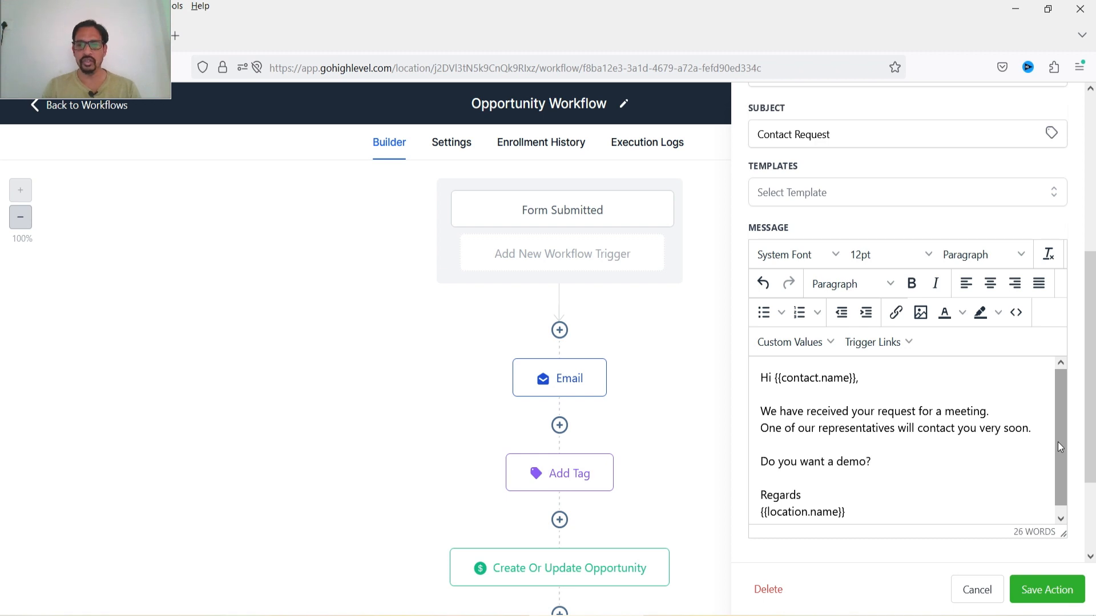
key(Return)
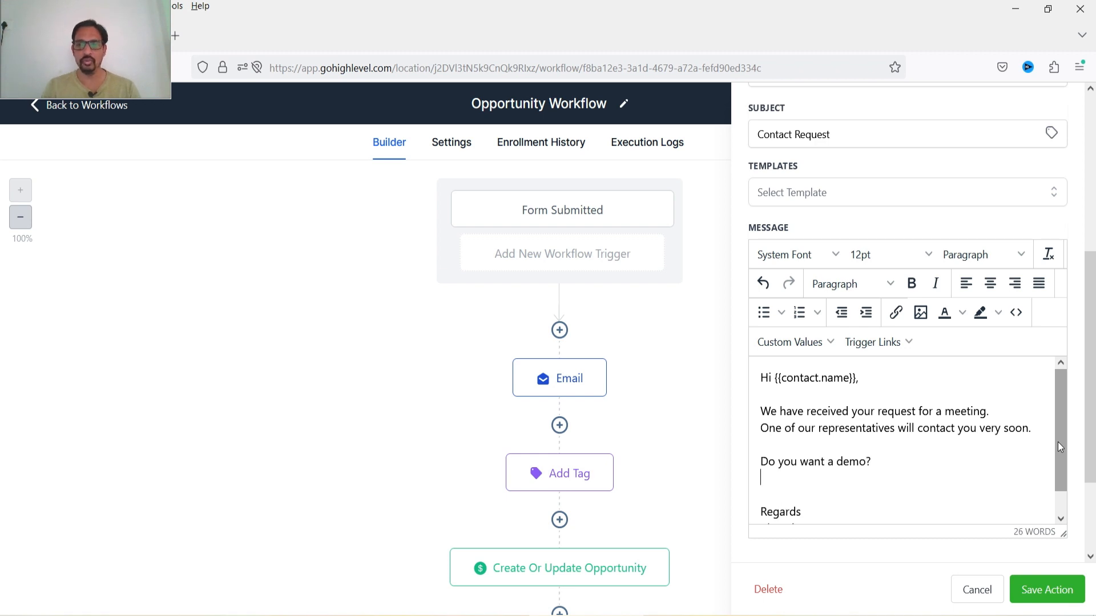
text(Watch Demo)
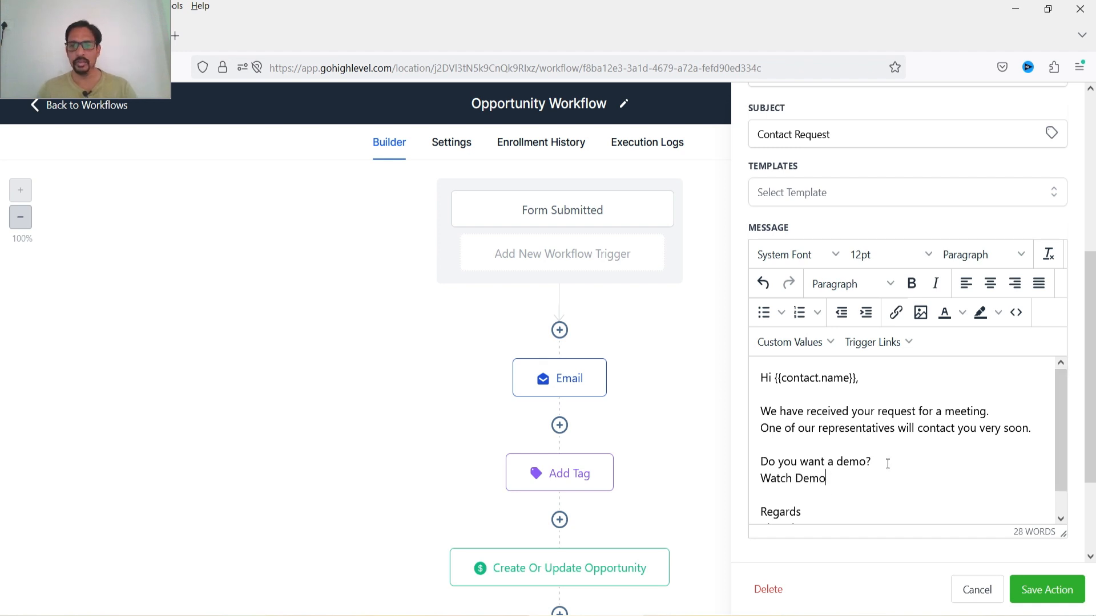
- Link the 'Watch Demo' text to the Need A Demo trigger link and start a new line below it
triple_click(828, 480)
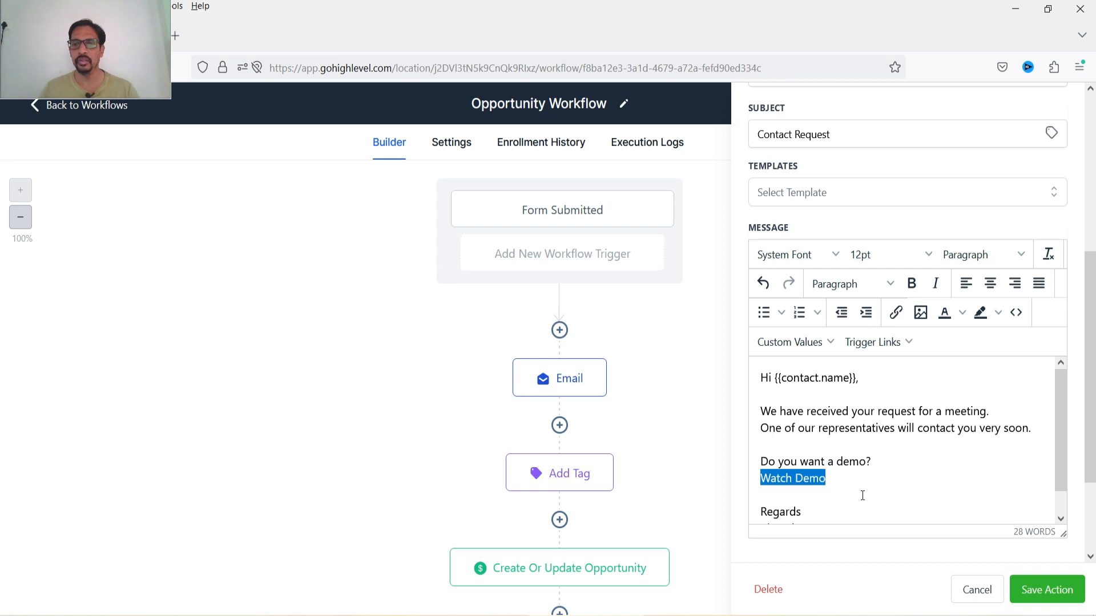
click(894, 313)
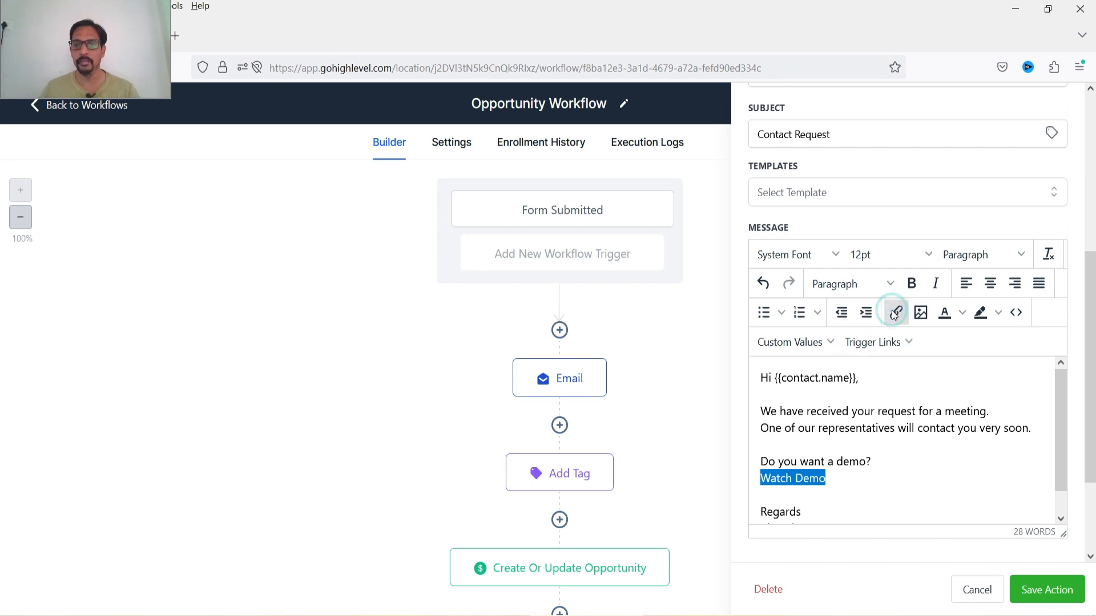
click(448, 420)
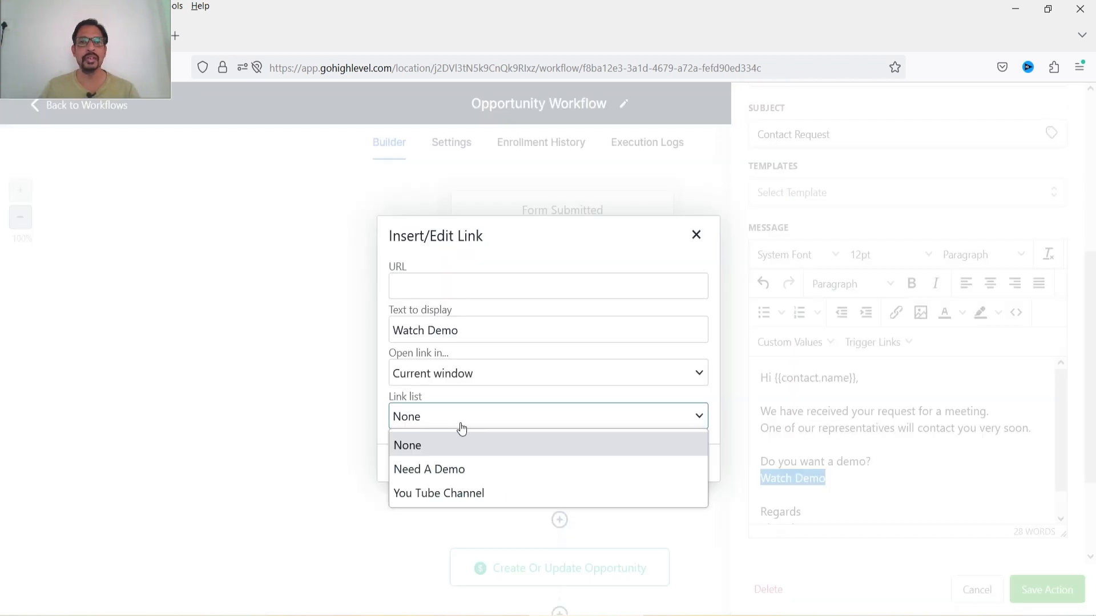
click(454, 475)
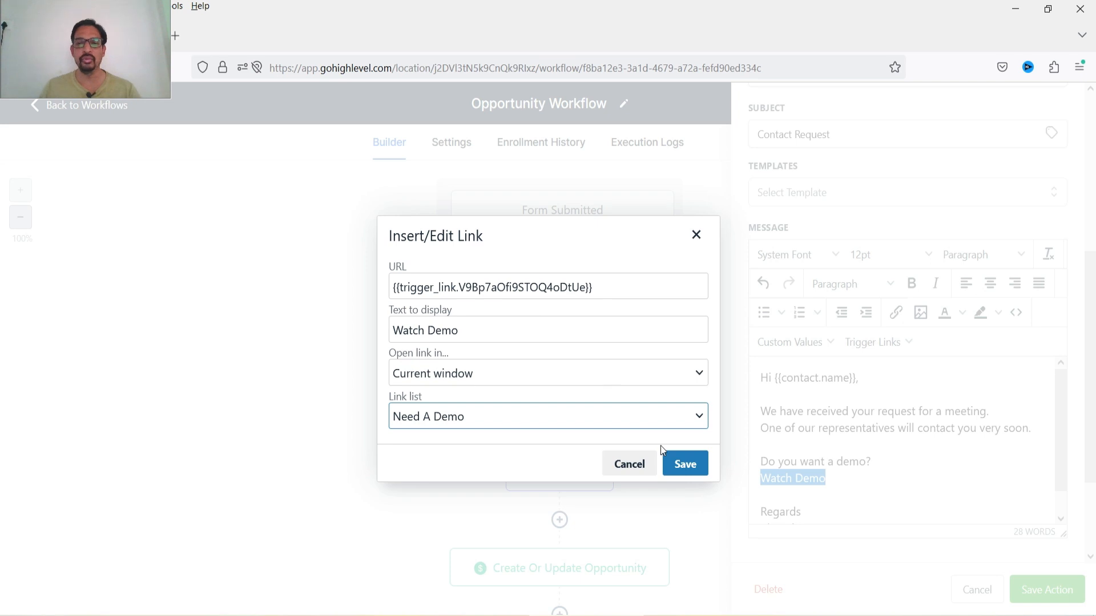
click(685, 464)
click(862, 475)
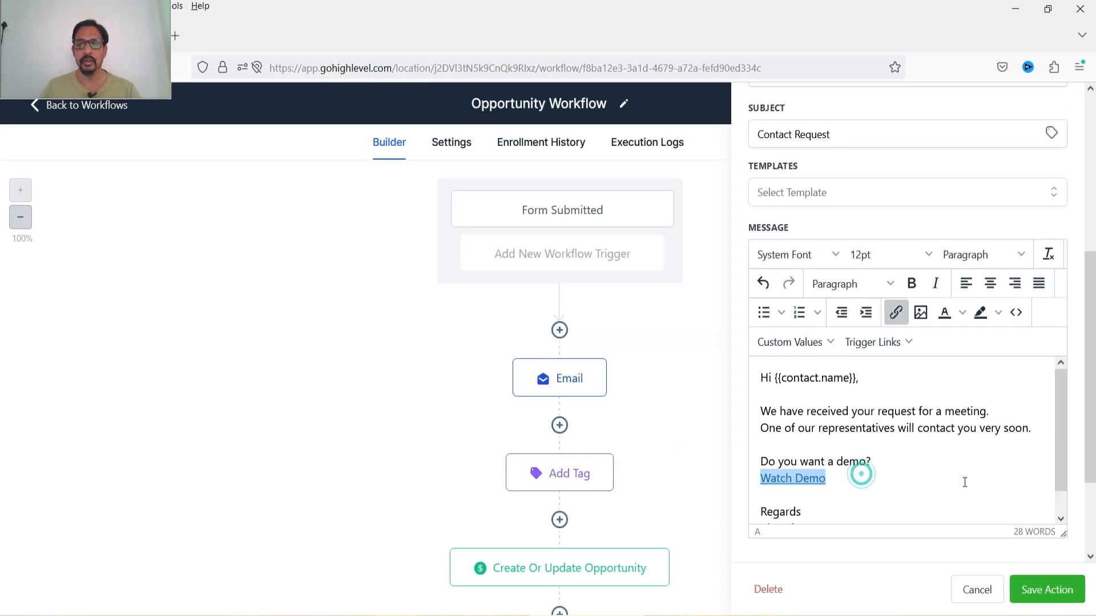
key(Return)
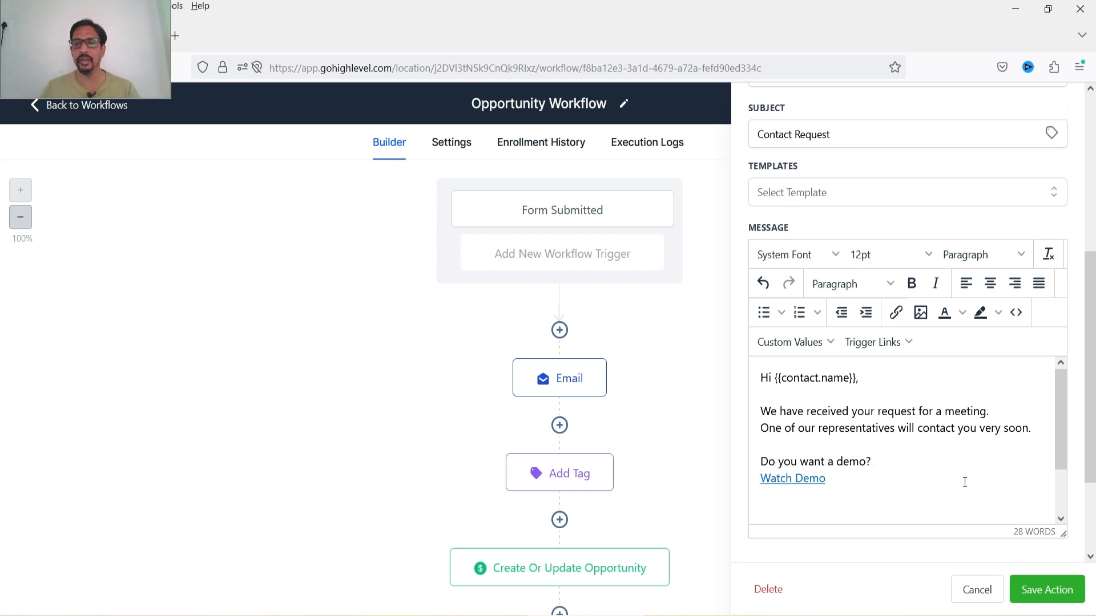
scroll(980, 405, down, 2)
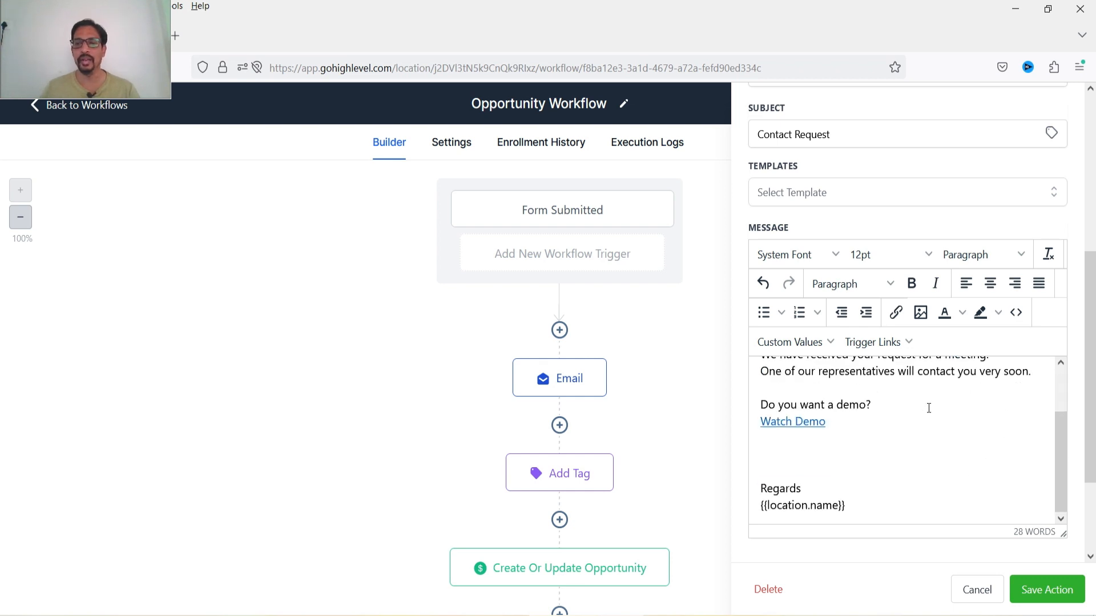
click(878, 342)
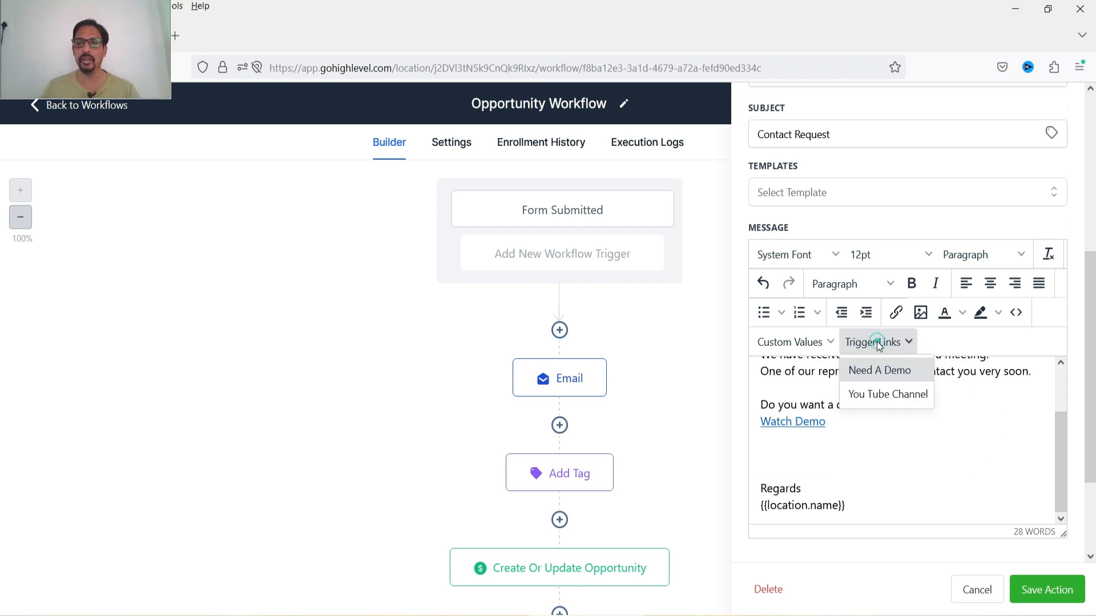
click(886, 391)
triple_click(976, 457)
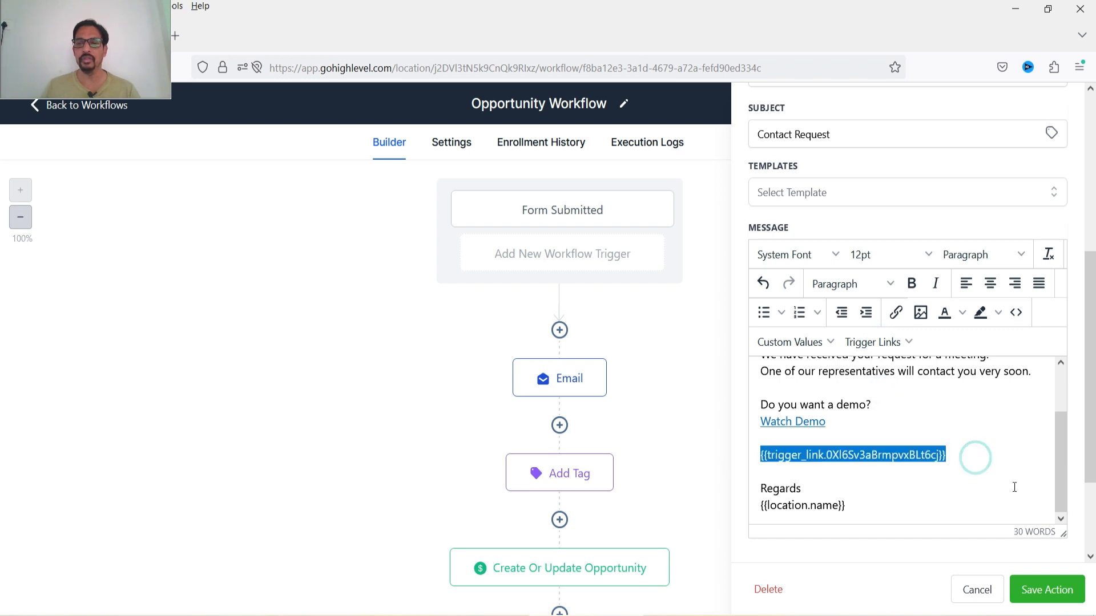
click(982, 469)
triple_click(970, 457)
key(BackSpace)
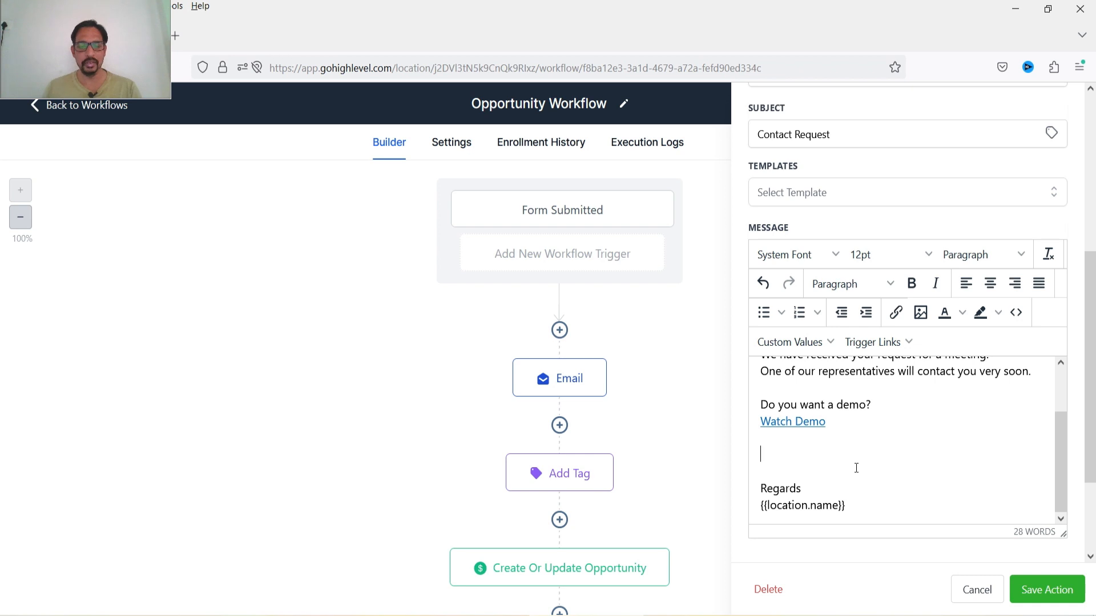
- Add the line 'Subscribe to YouTUbe Channel' and link its 'YouTUbe Channel' text to the You Tube Channel trigger link
text(Subscribe to YouTUbe Channel)
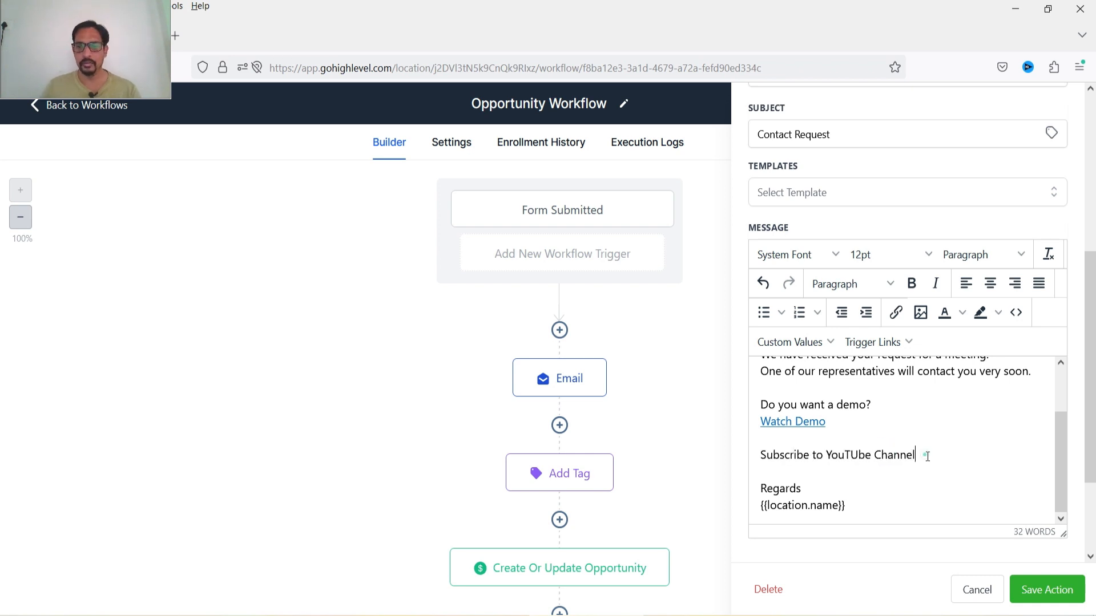
drag(928, 457, 827, 456)
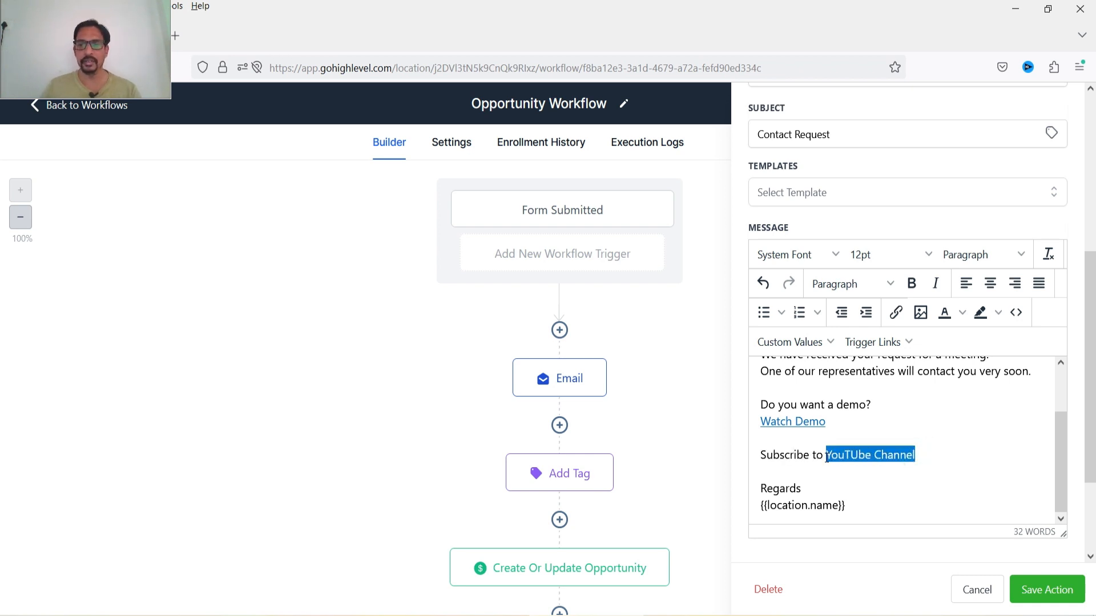
click(895, 313)
click(445, 417)
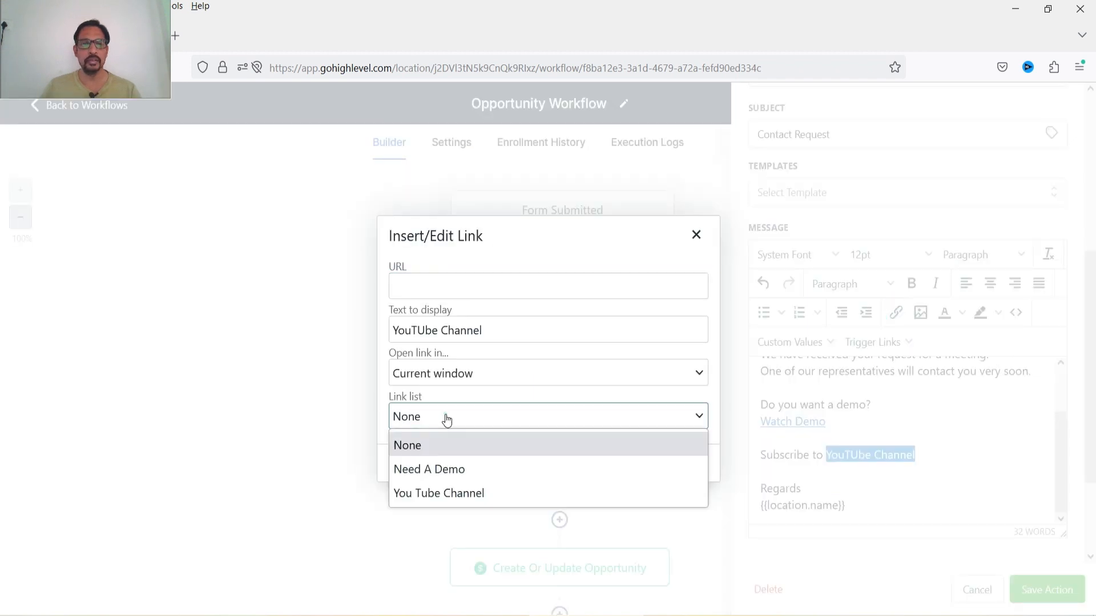
click(465, 490)
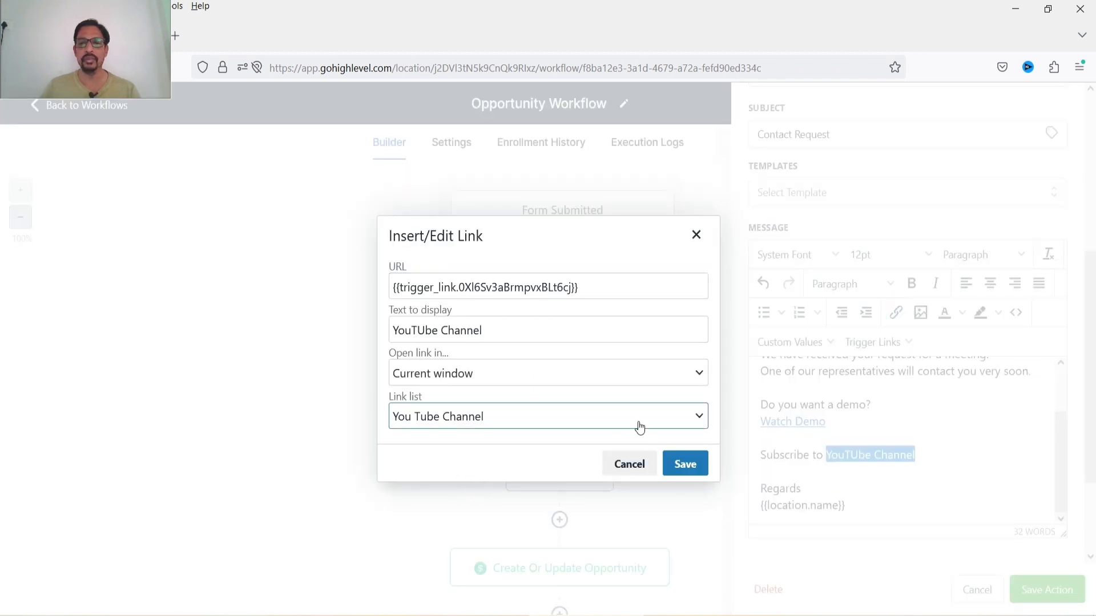
click(685, 464)
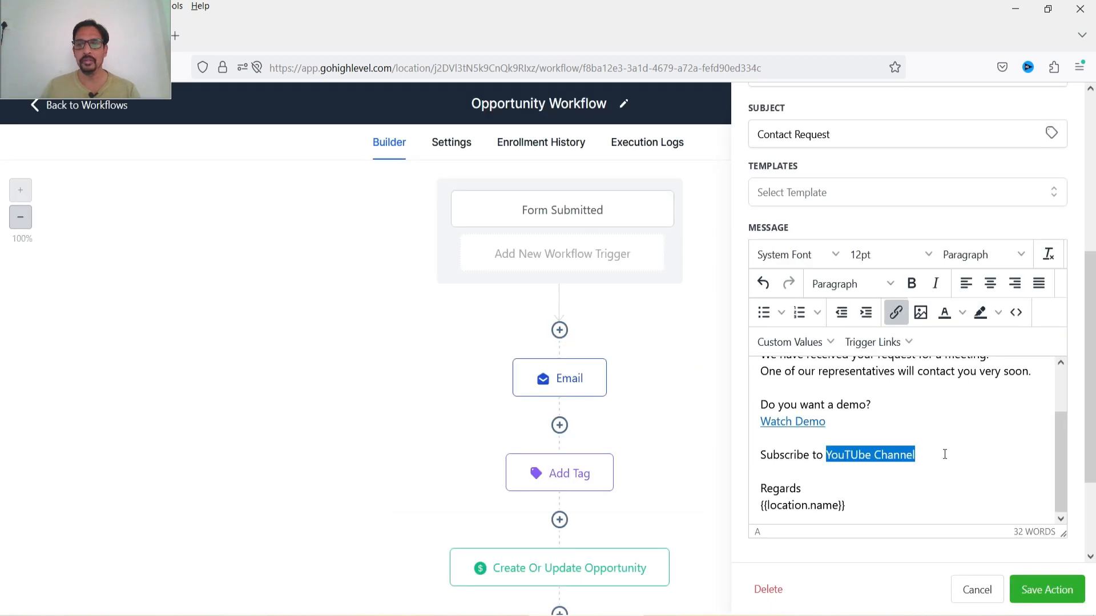
- Save the email action and the workflow, then go back to the workflows list
click(1050, 592)
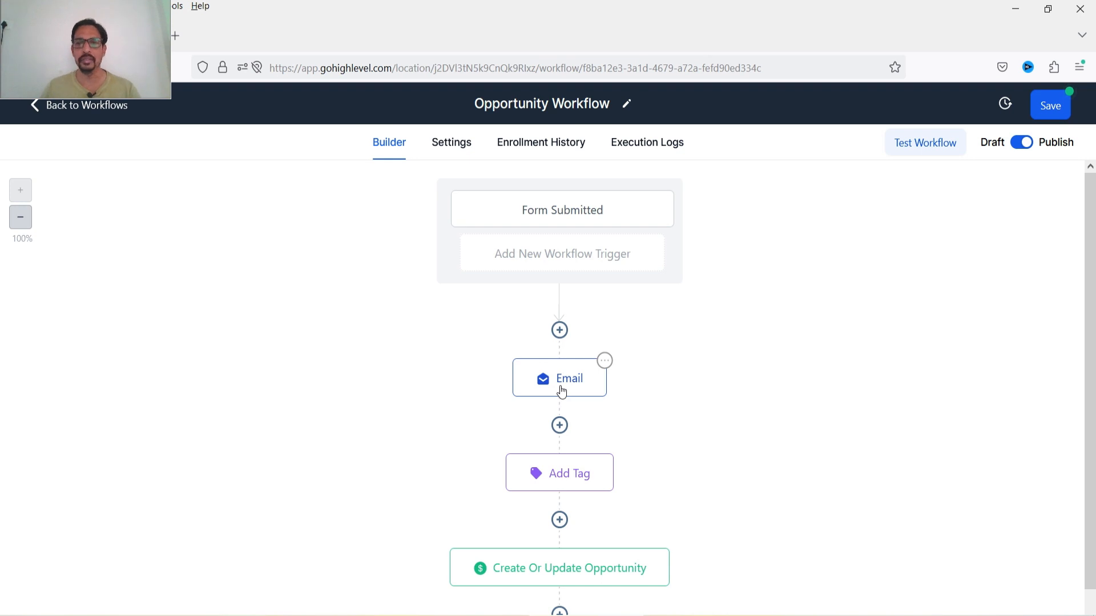
click(1044, 111)
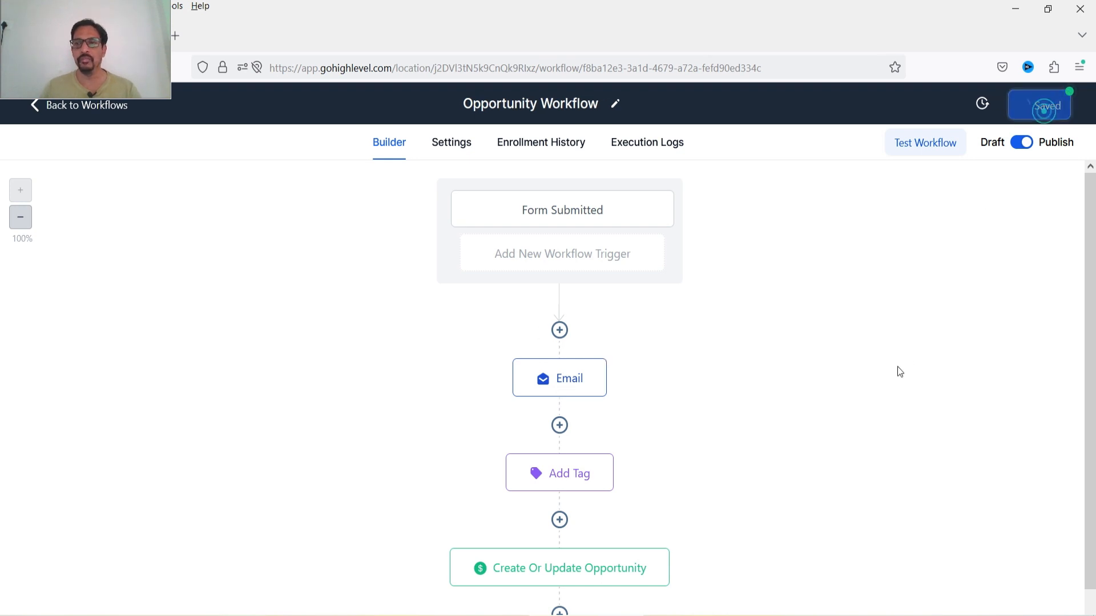
click(94, 106)
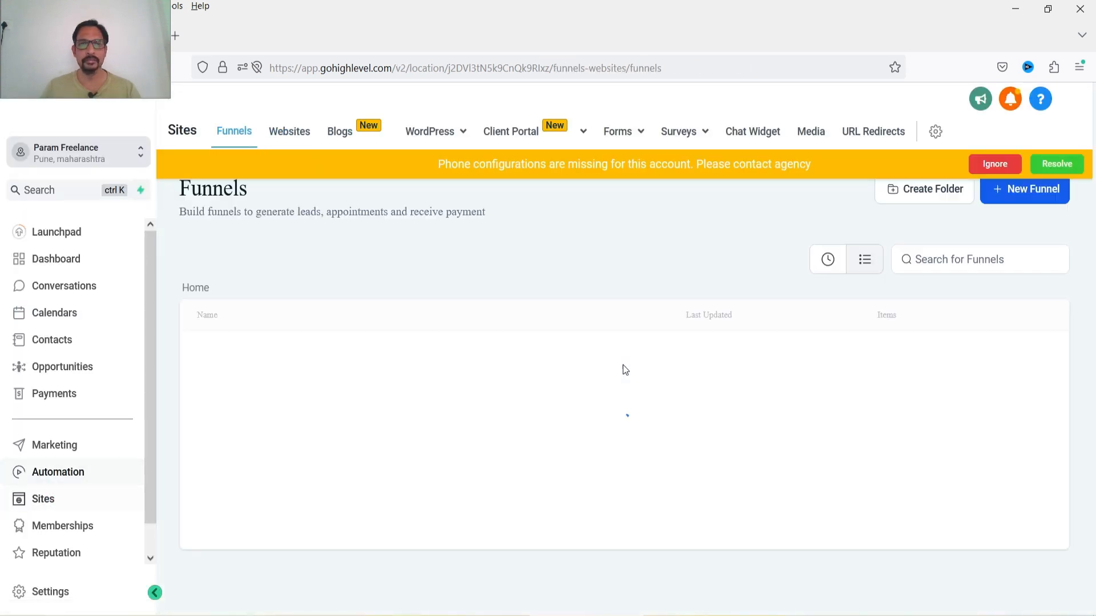
- Open the Sample Form under Sites forms and launch its form link in a new tab from the integrate options
click(990, 163)
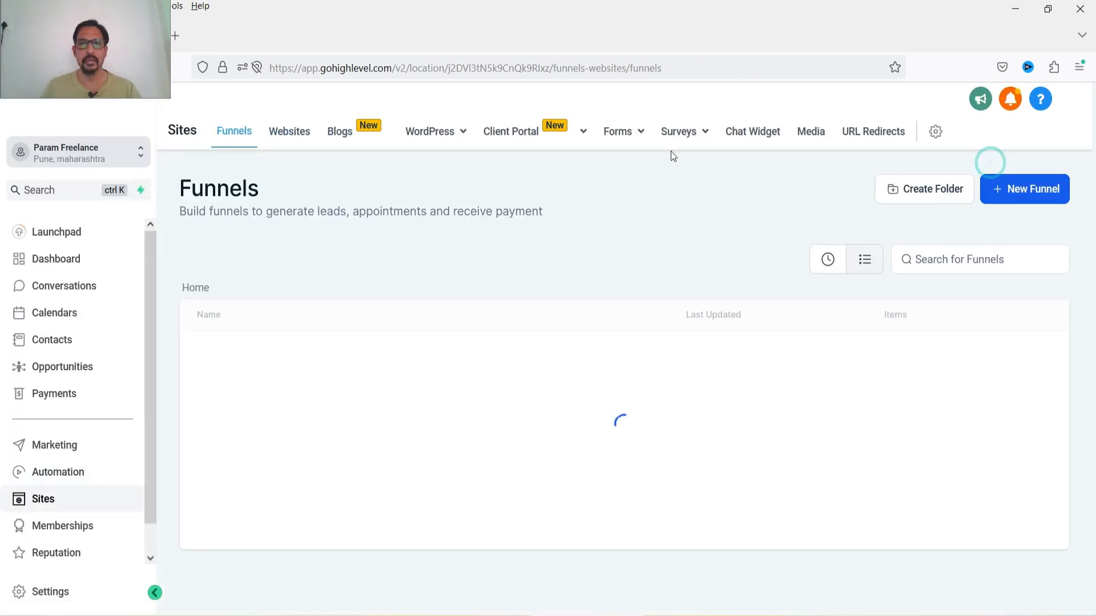
mouse_move(619, 135)
click(594, 164)
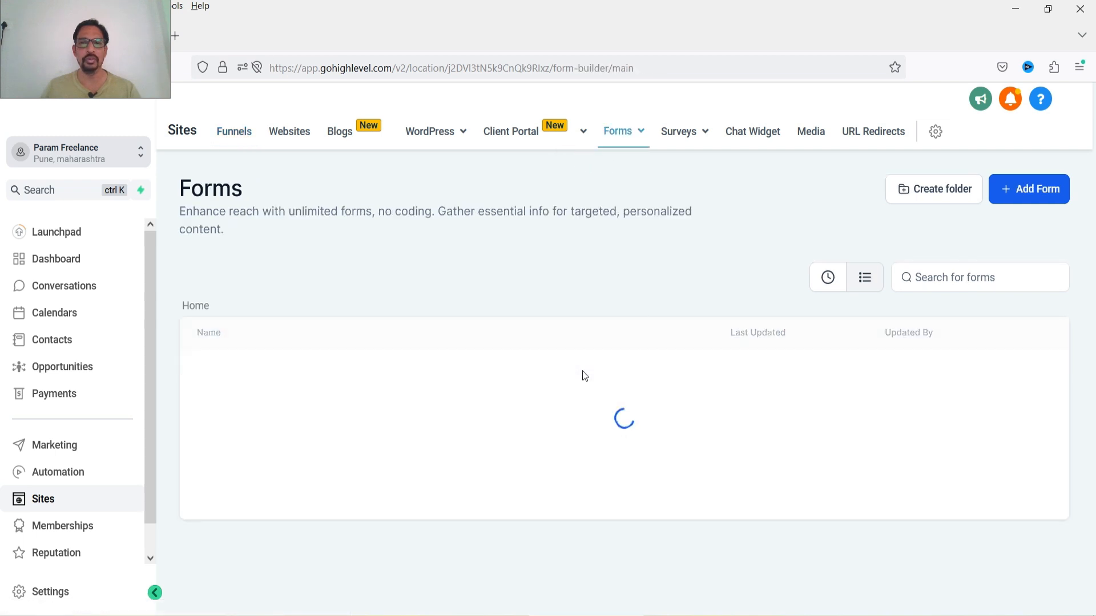
click(243, 501)
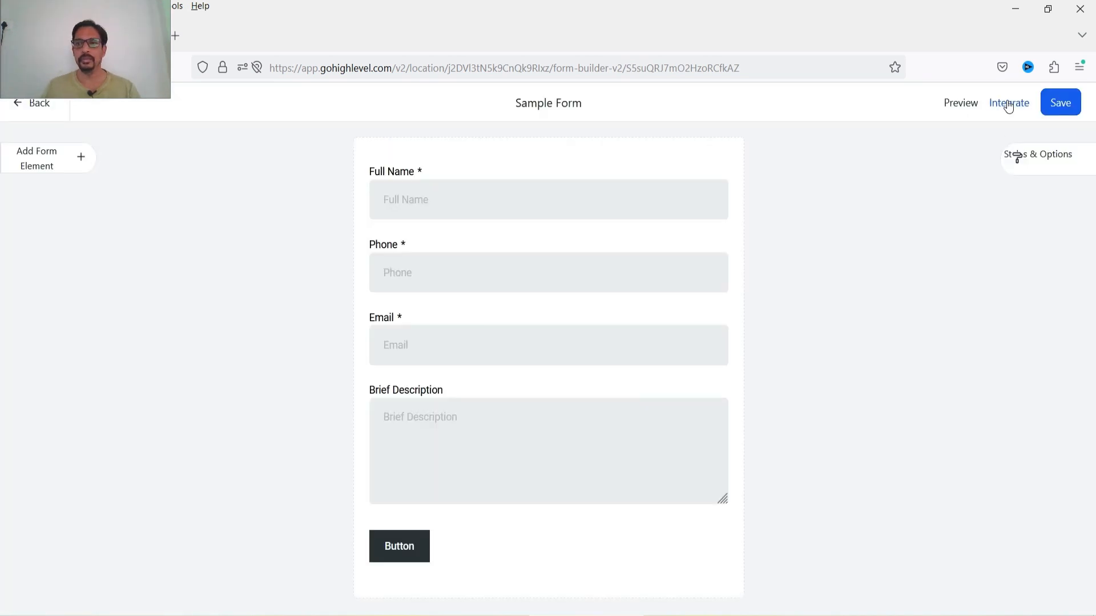
click(1008, 104)
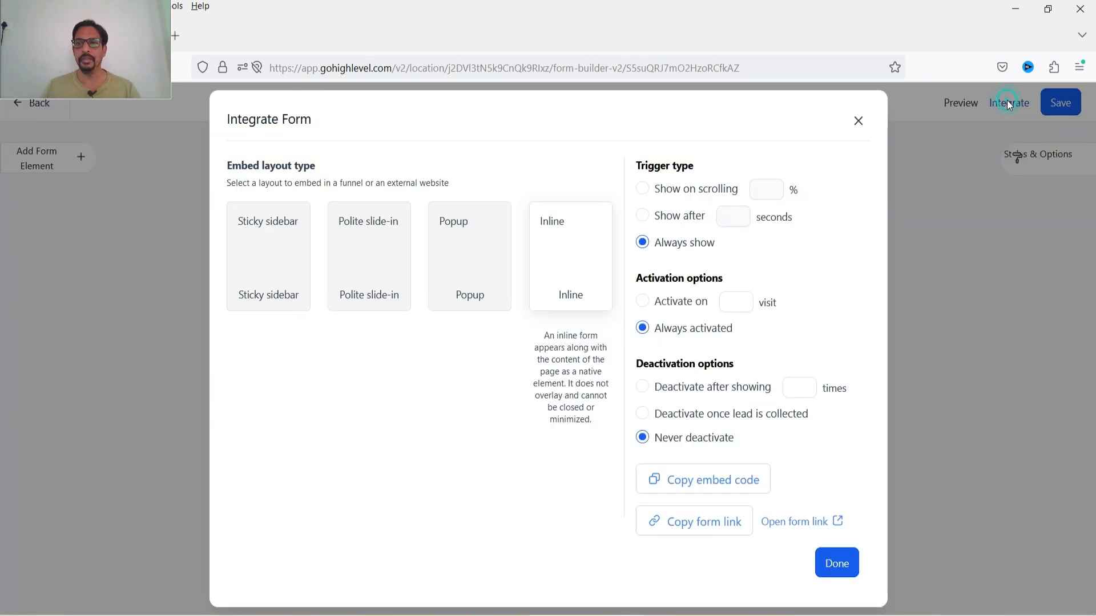
click(805, 529)
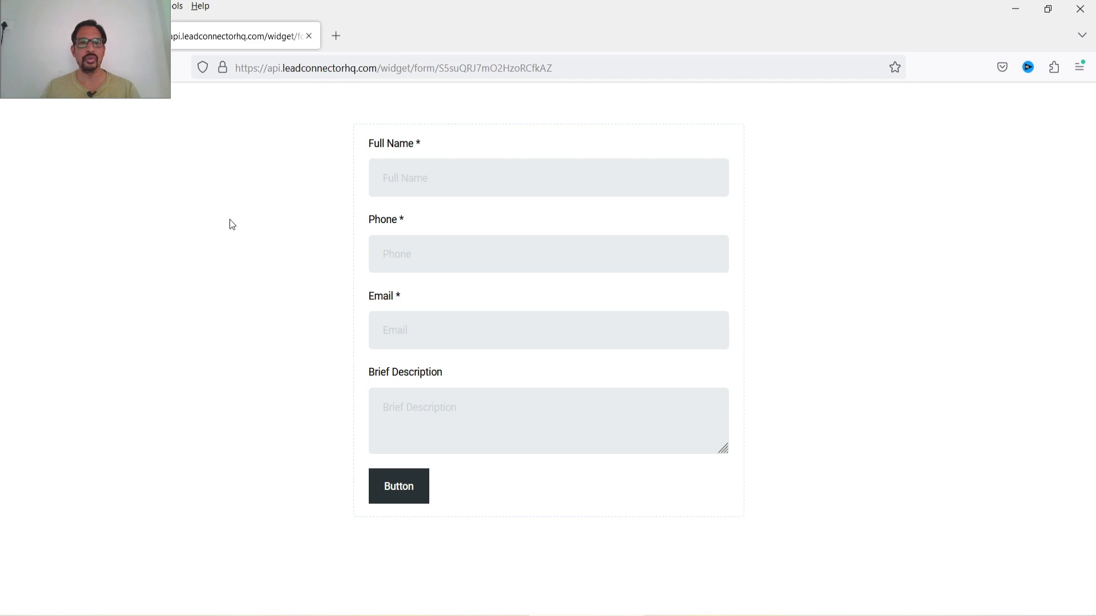
key(ctrl+Tab)
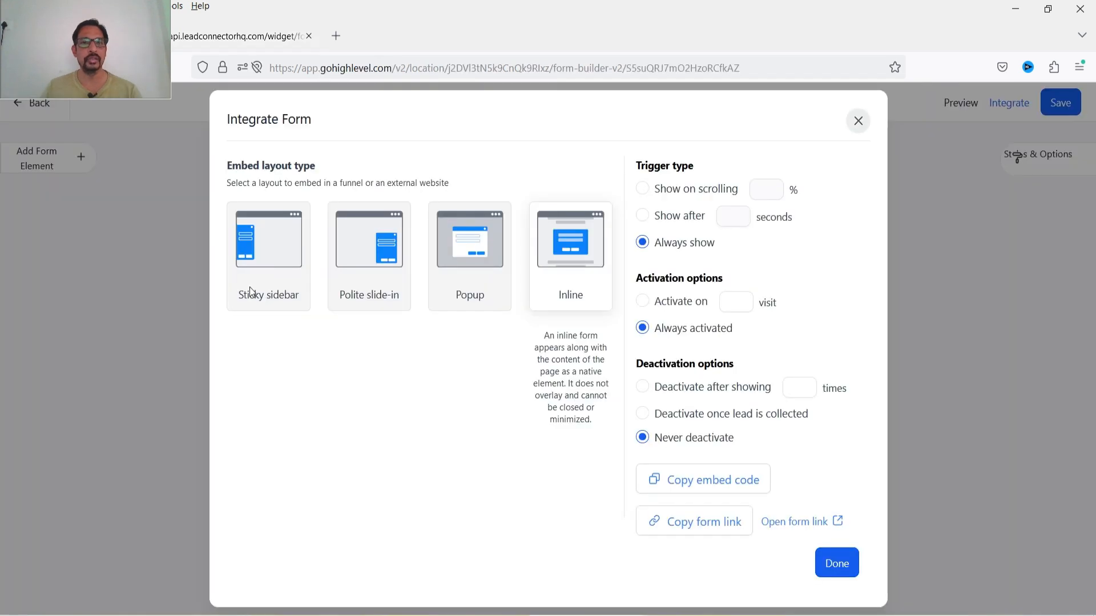
click(858, 120)
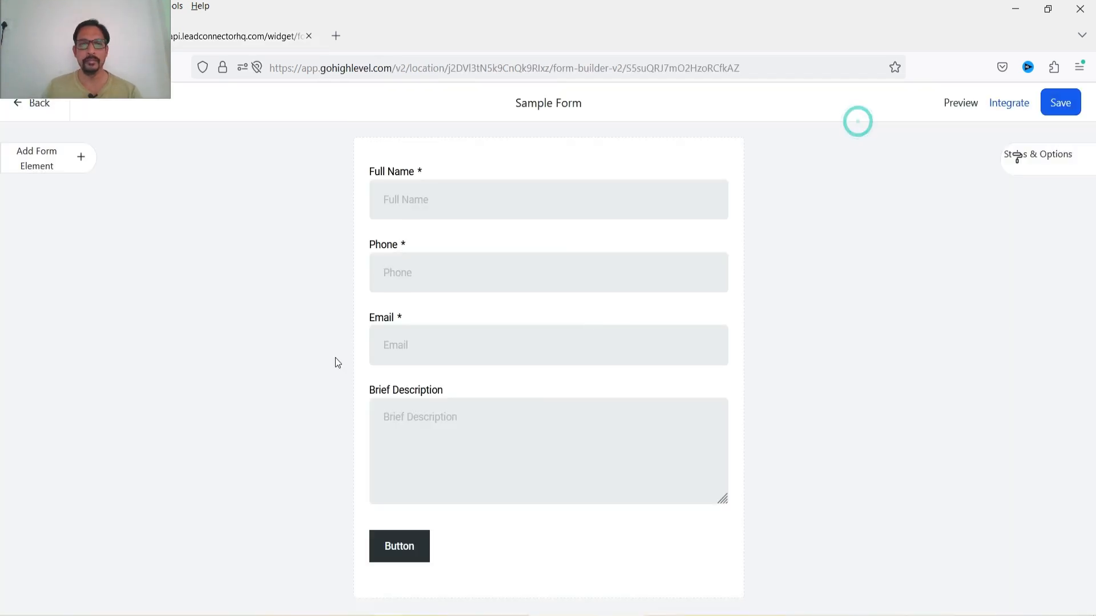
click(35, 104)
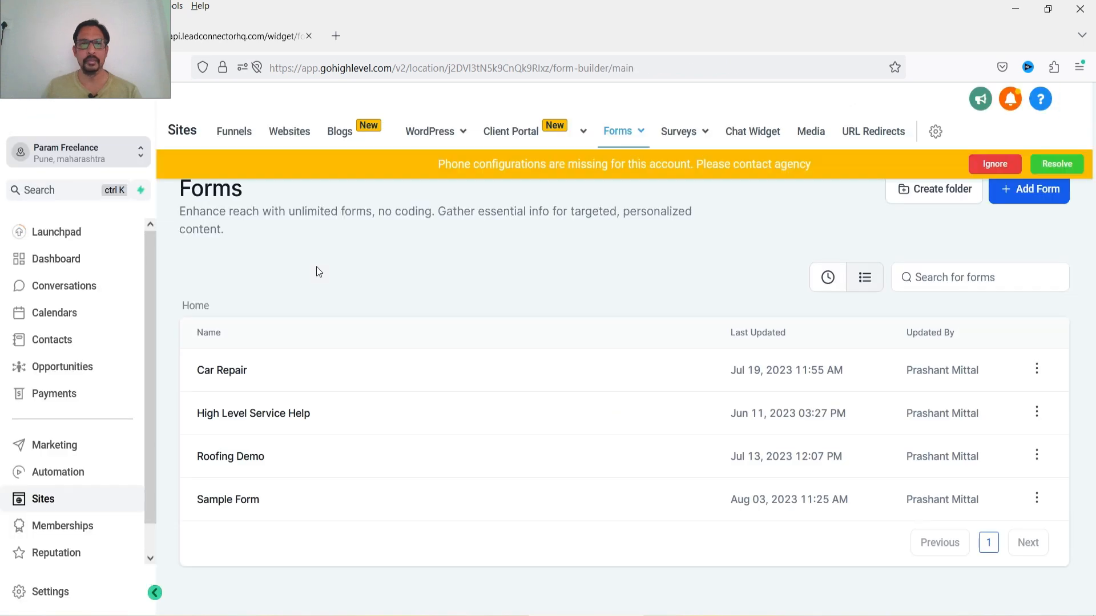
click(228, 34)
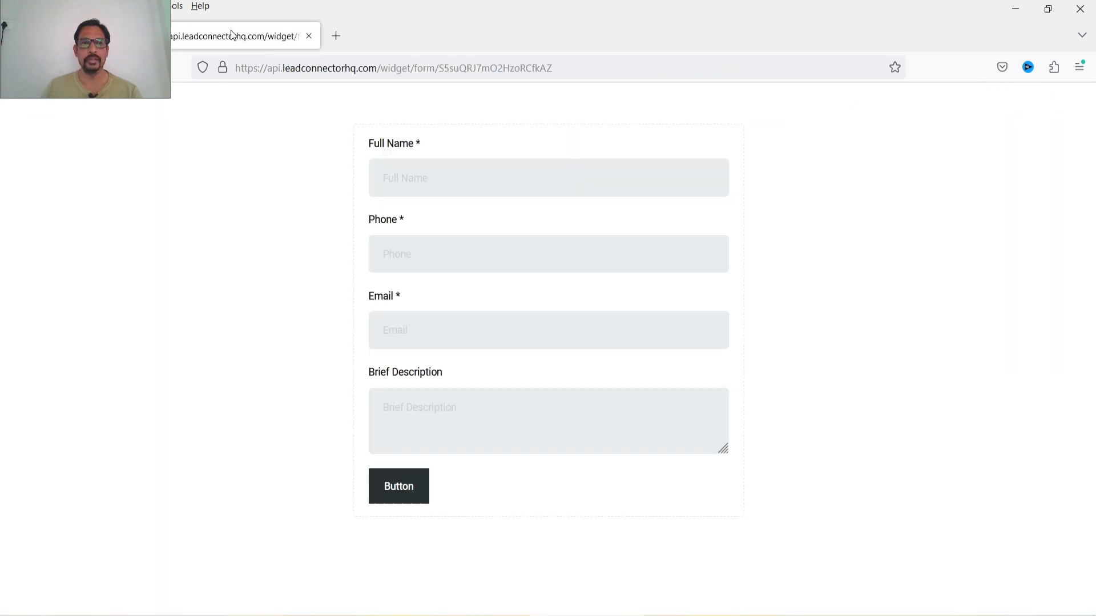
- Fill in the Sample Form with the contact's full name, phone, e-mail and the description 'Testing the form', and submit it
click(517, 184)
text(Prashant)
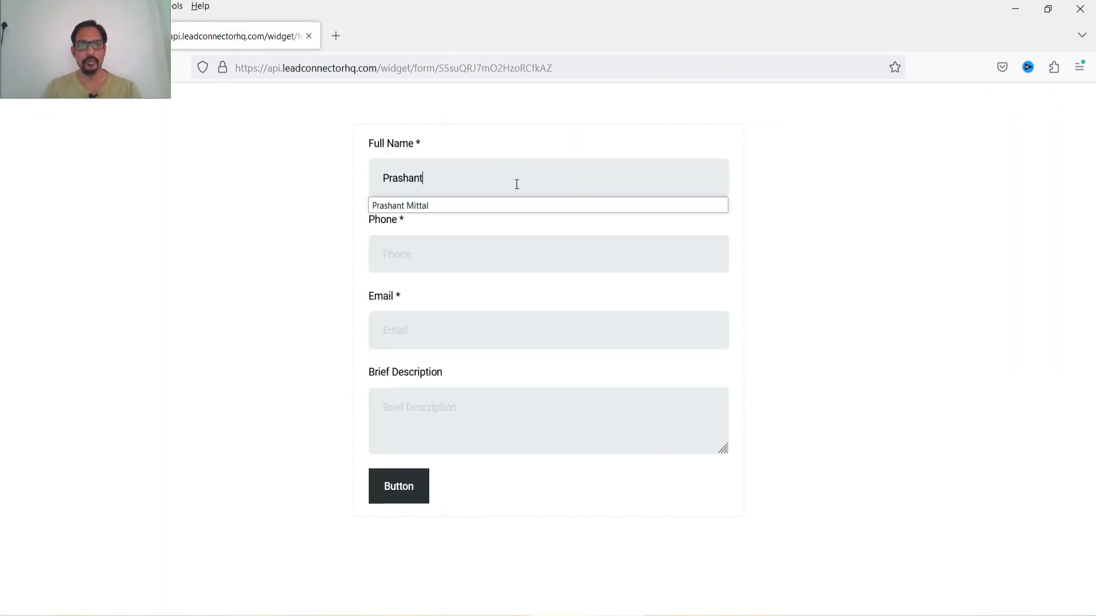
click(507, 205)
click(488, 247)
click(421, 332)
click(496, 404)
double_click(492, 330)
click(522, 409)
text(Testing the )
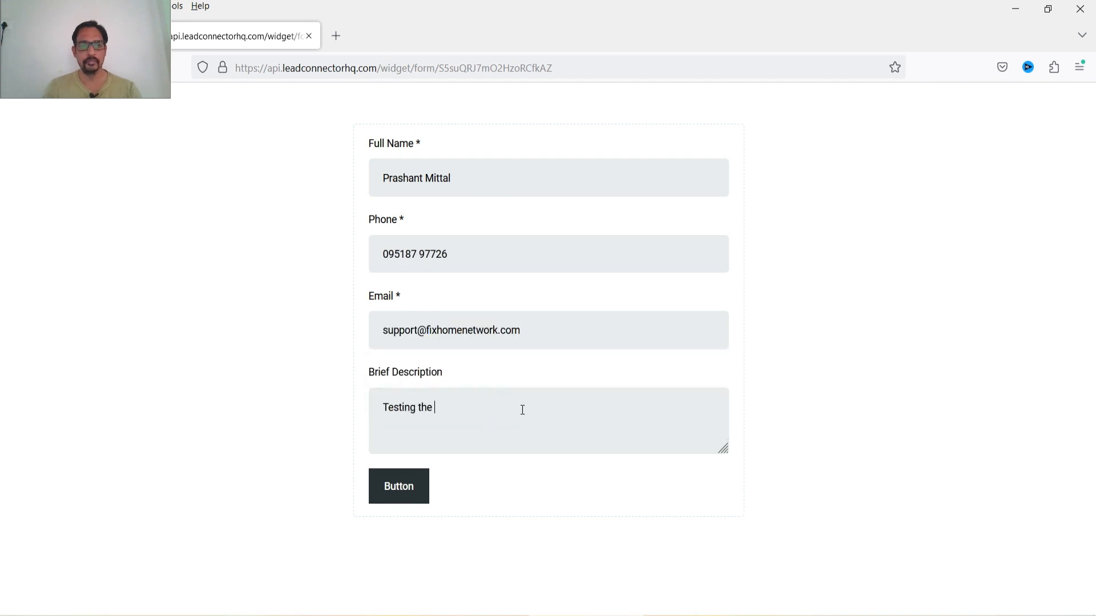
text(form)
click(416, 487)
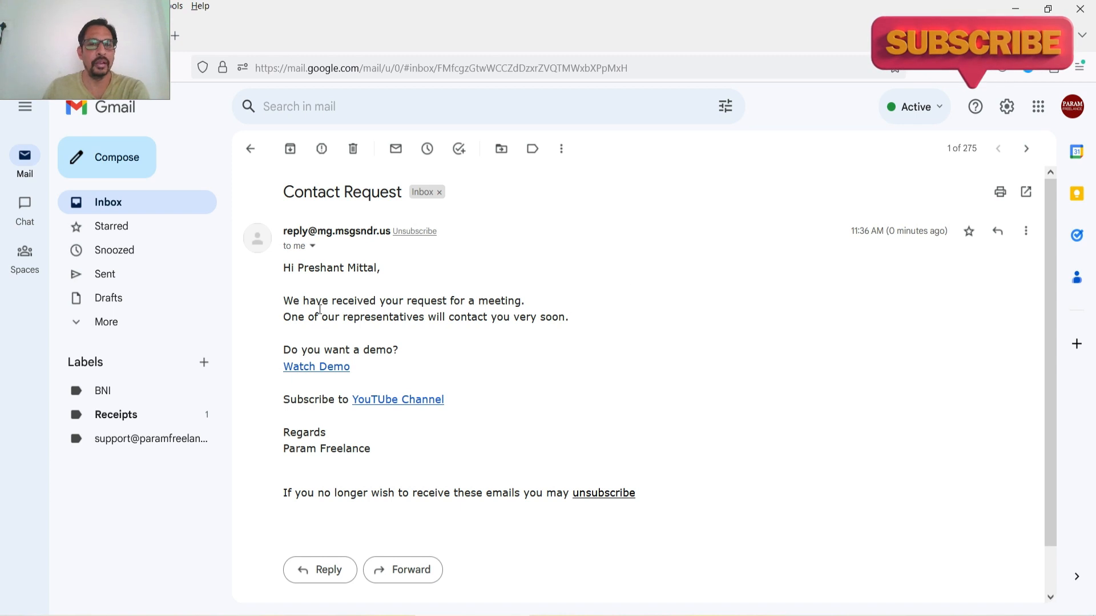
- Open the Watch Demo link in the received Contact Request email and scroll through the landing page
click(313, 369)
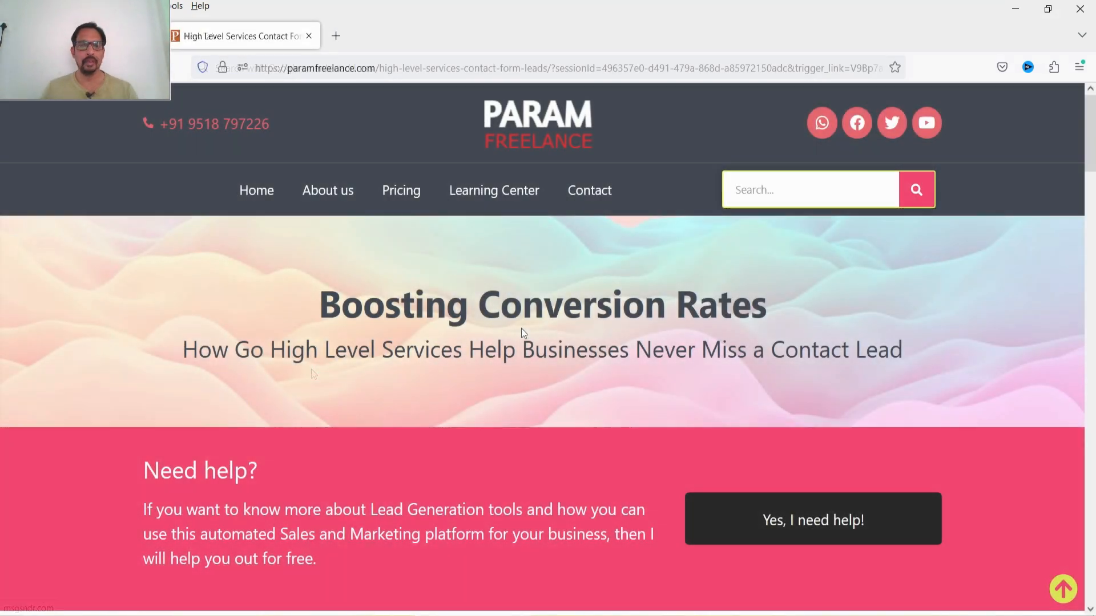
scroll(508, 320, down, 10)
scroll(491, 306, up, 10)
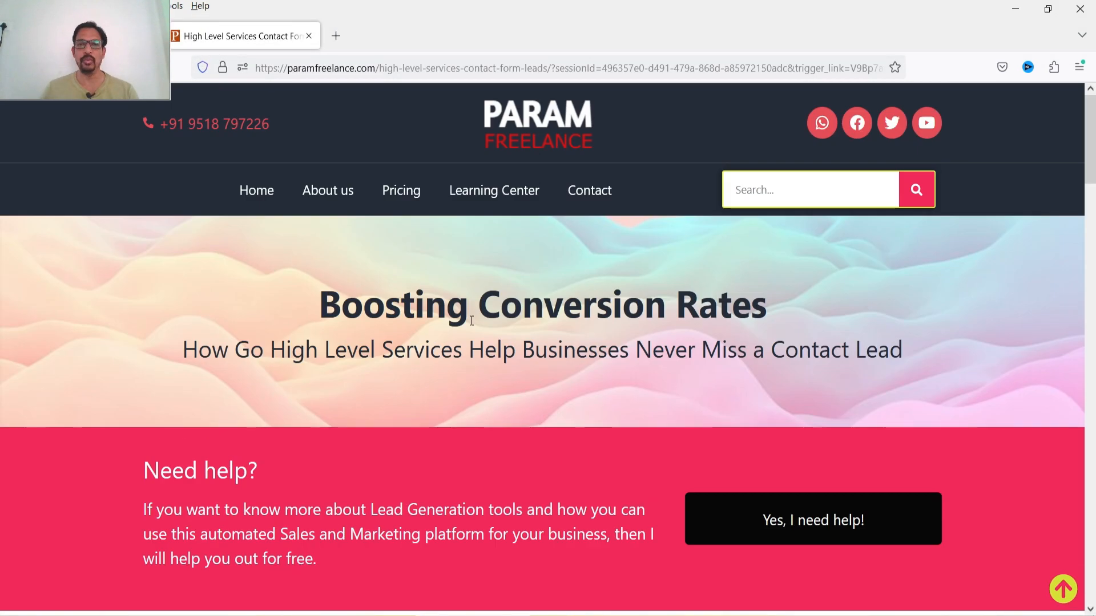
scroll(472, 321, down, 4)
scroll(474, 327, down, 4)
- Return to the email and open its YouTube Channel link
key(ctrl+shift+Tab)
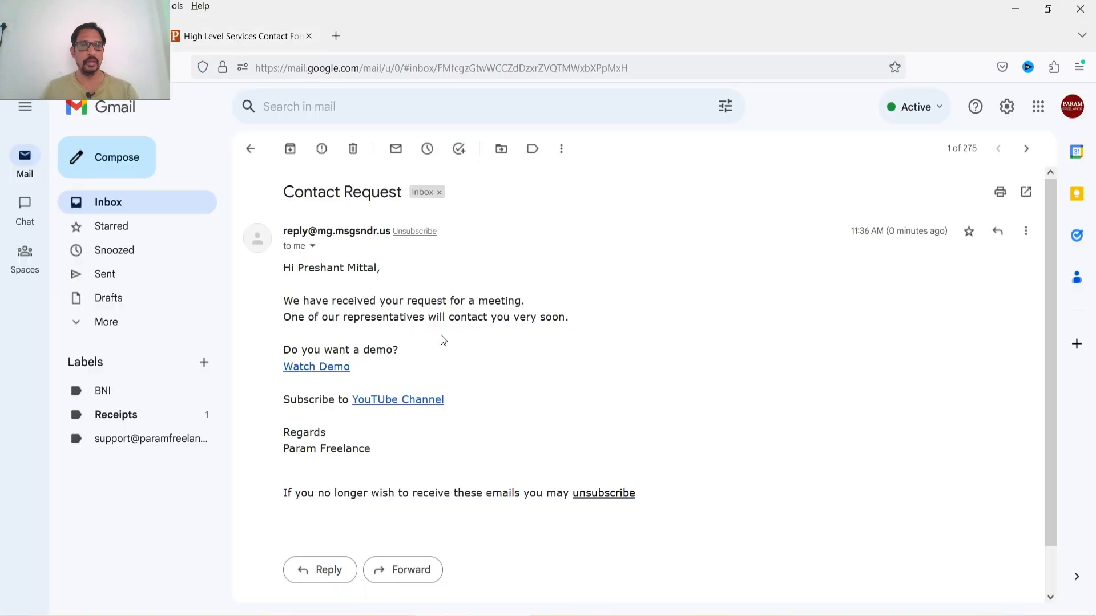
click(424, 408)
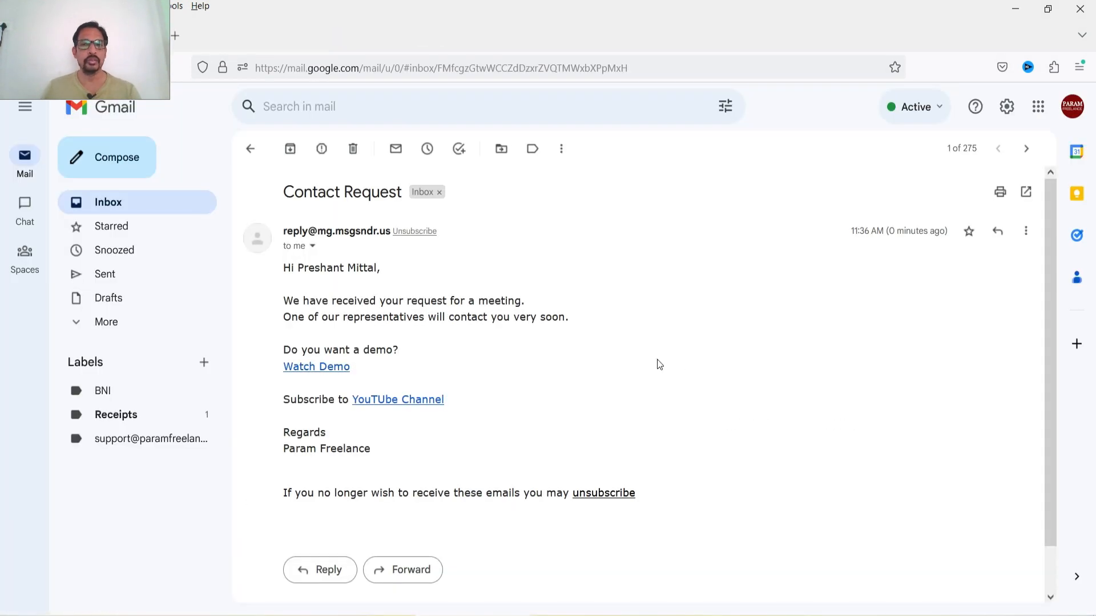
click(657, 360)
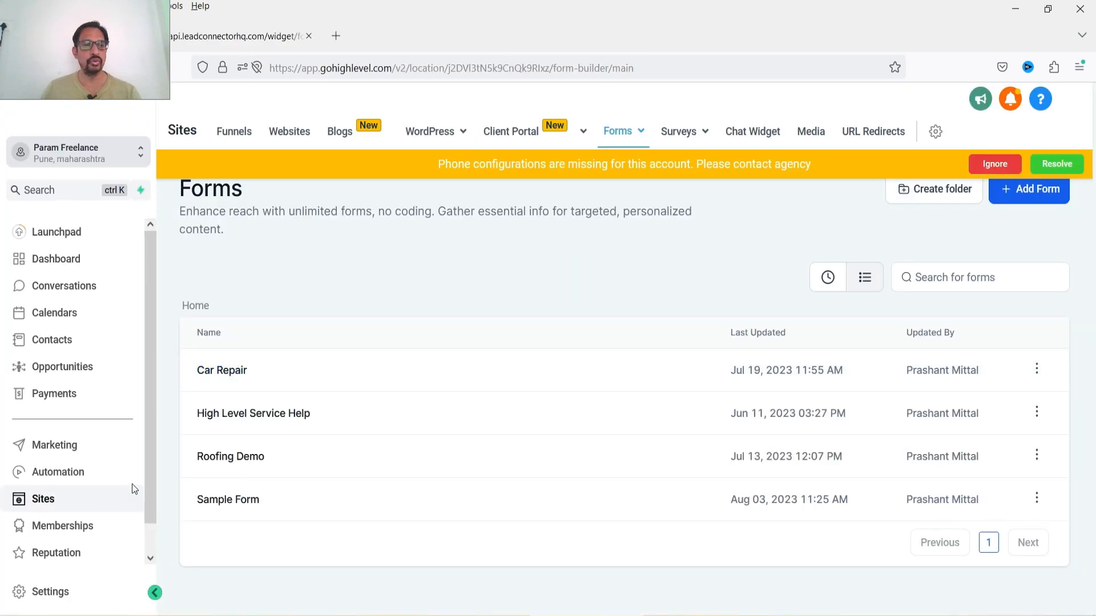
- Open the Marketing trigger links list and its Analyze report to review clicks per link
click(56, 448)
mouse_move(476, 136)
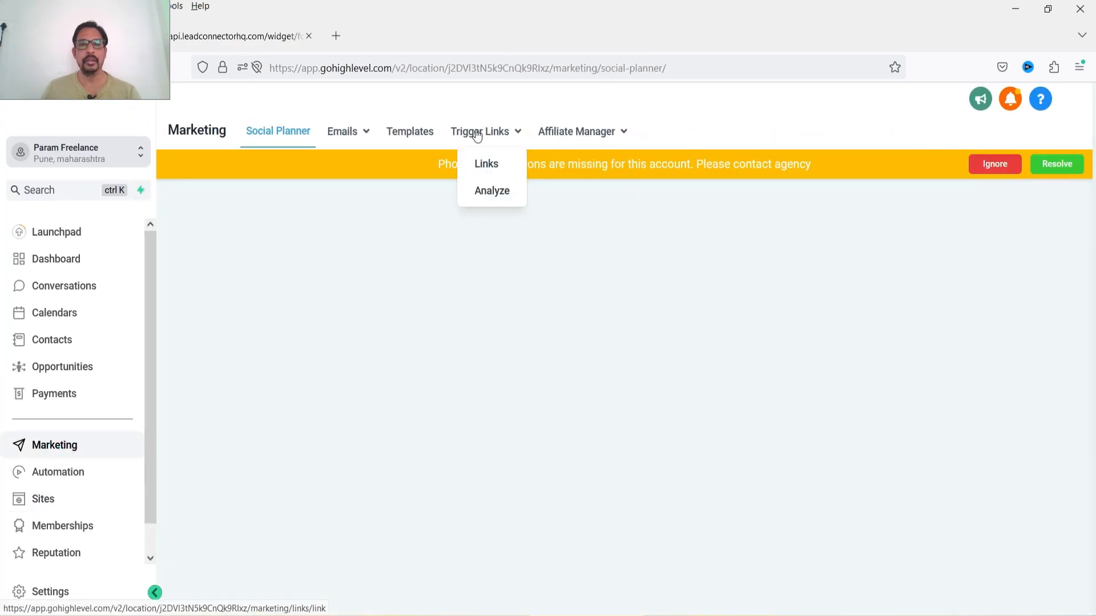
click(493, 164)
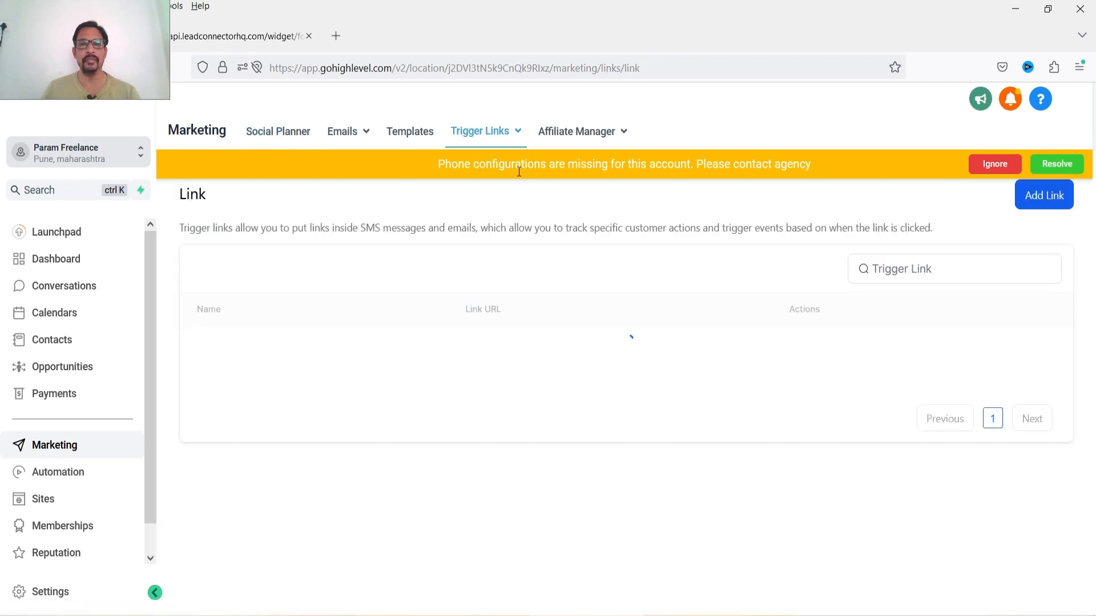
mouse_move(485, 134)
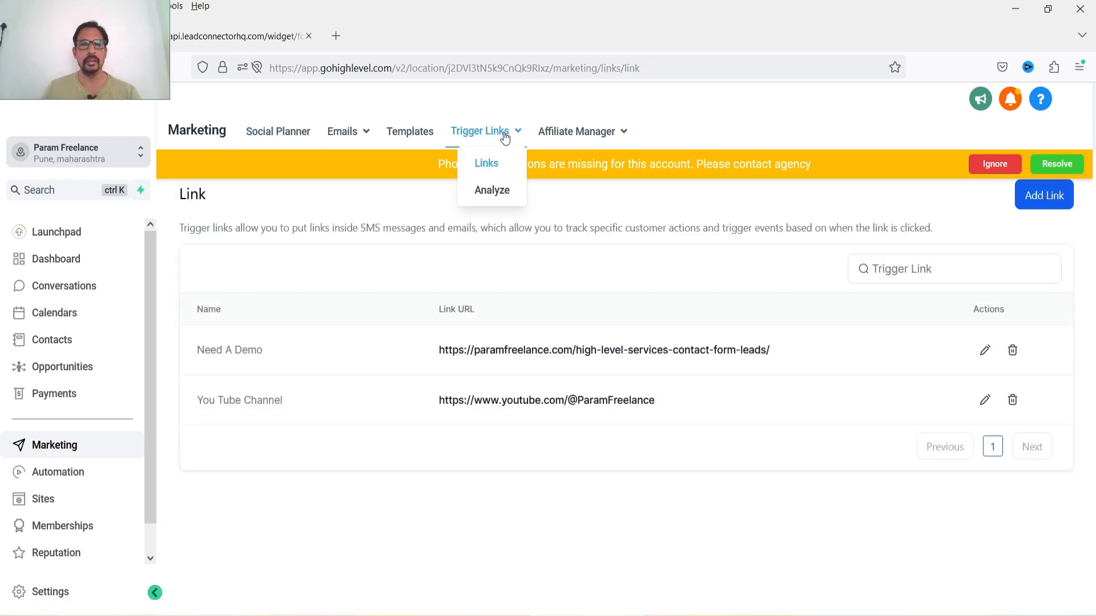
click(492, 190)
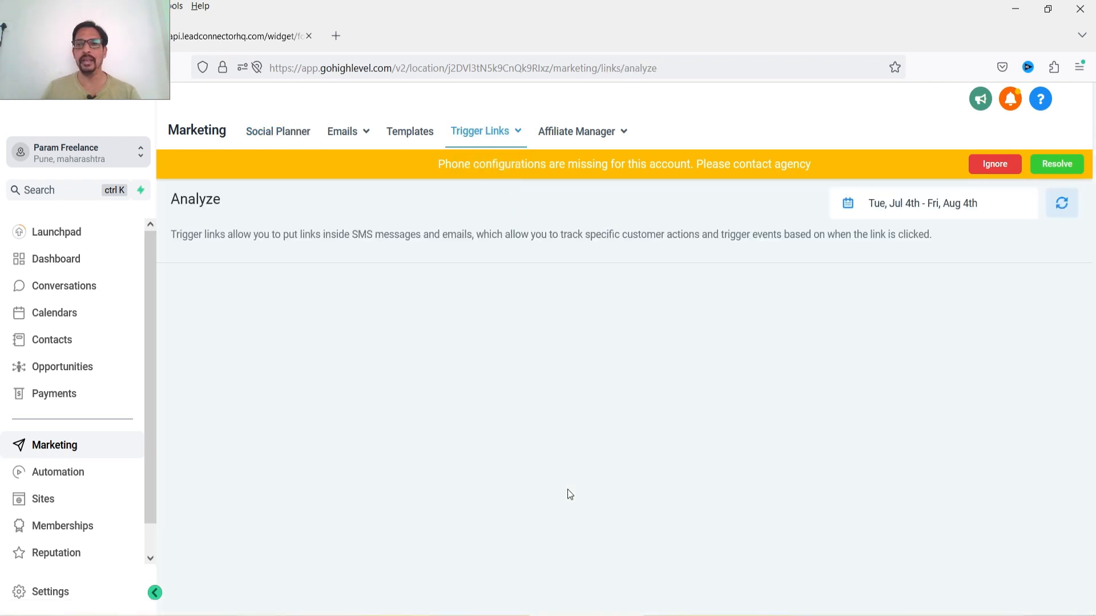
scroll(831, 417, down, 3)
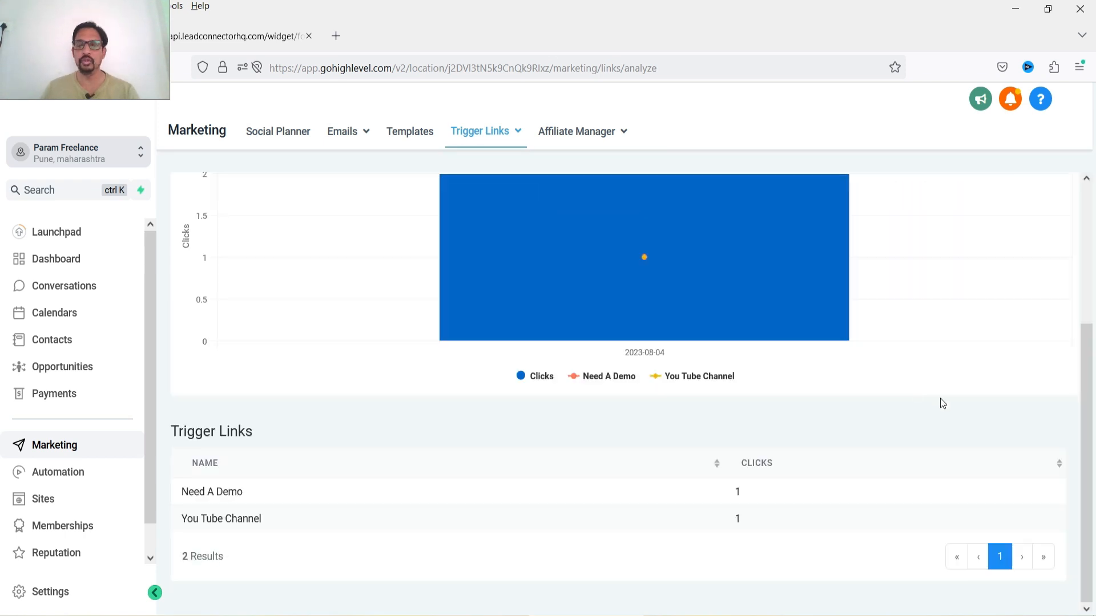
scroll(940, 398, up, 1)
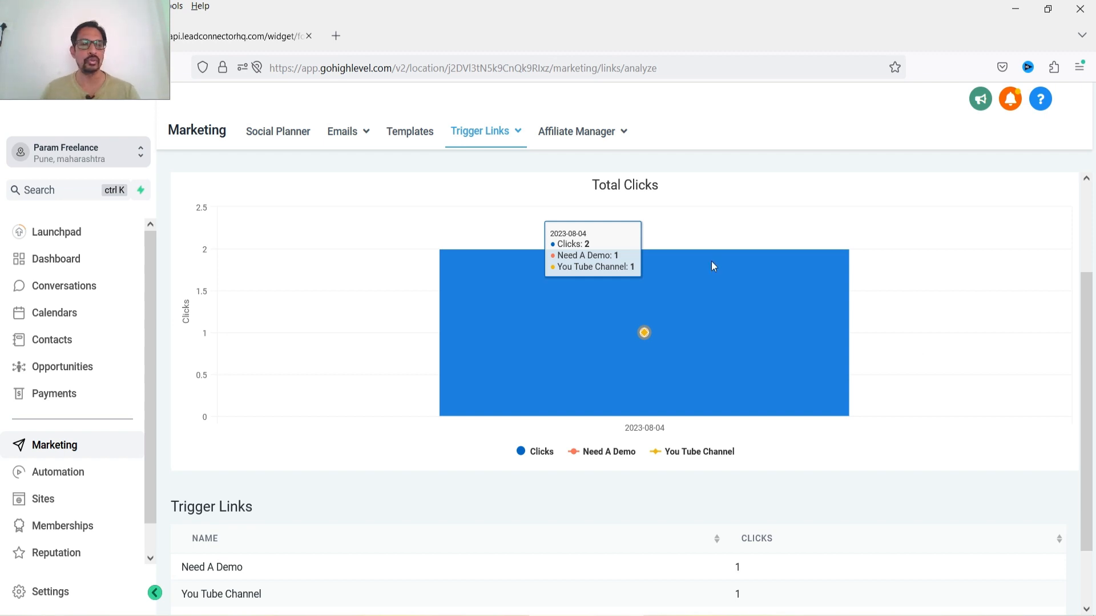
- Create a new workflow from scratch and rename it Trigger Link workflow
click(74, 473)
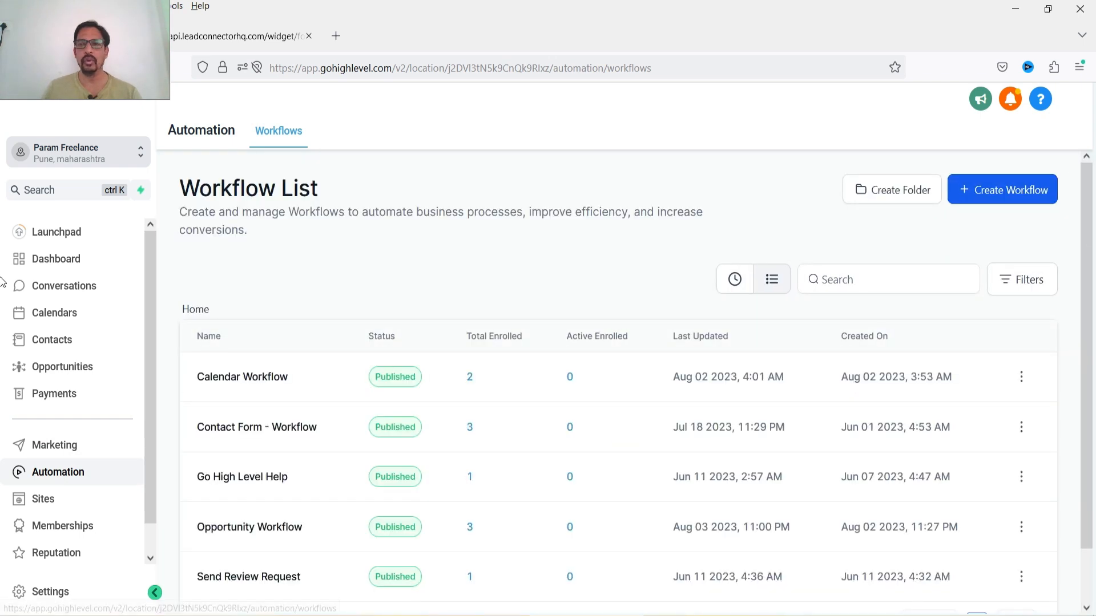
click(1009, 194)
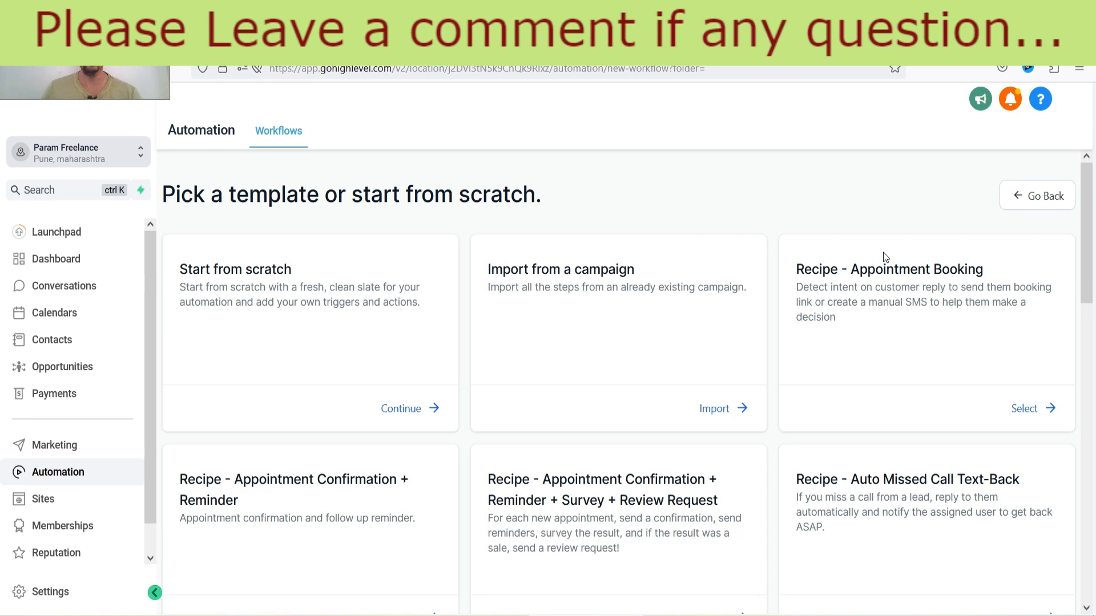
click(393, 408)
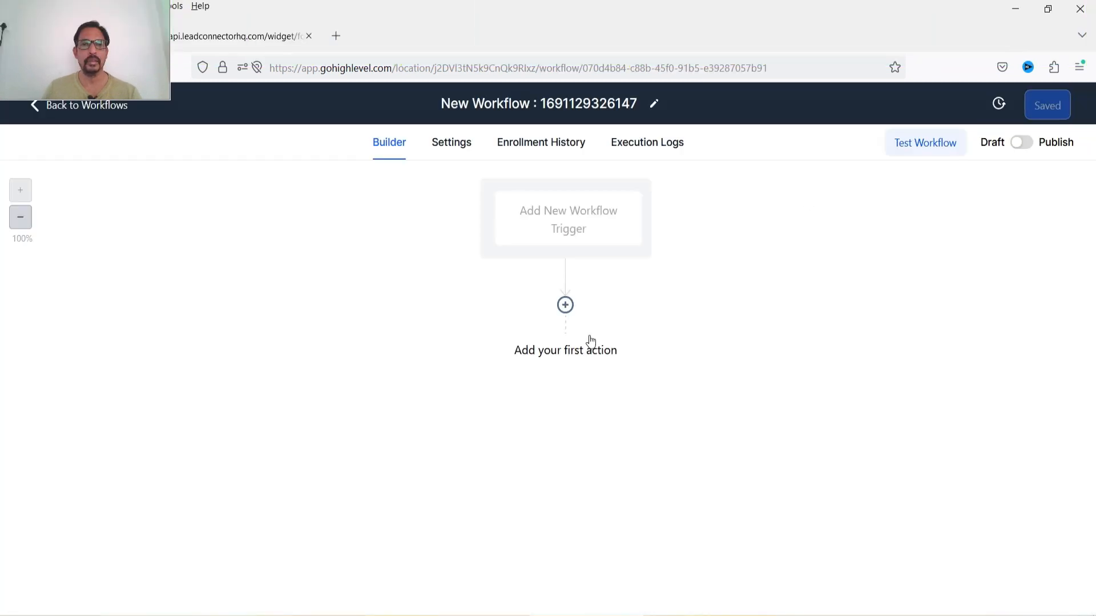
double_click(500, 103)
key(ctrl+a)
text(T)
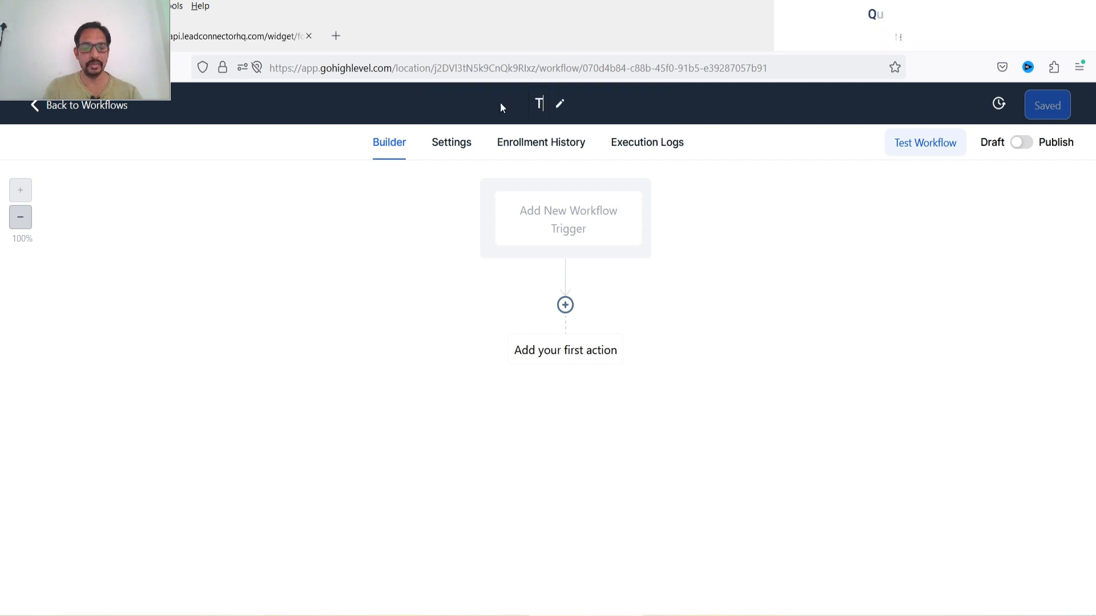
text(rigger Link work)
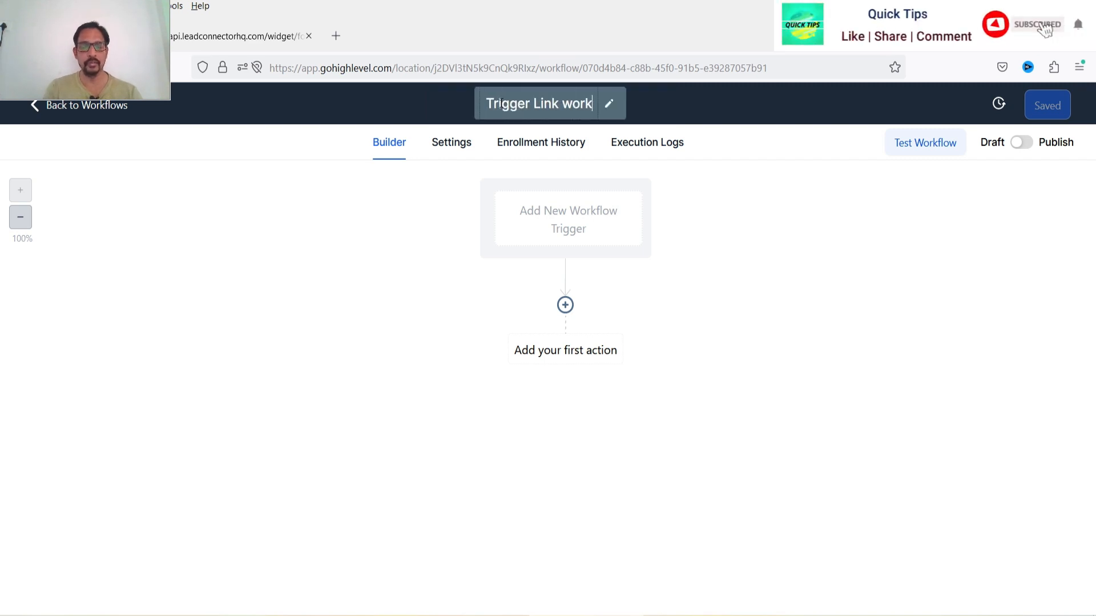
text(flow)
key(Return)
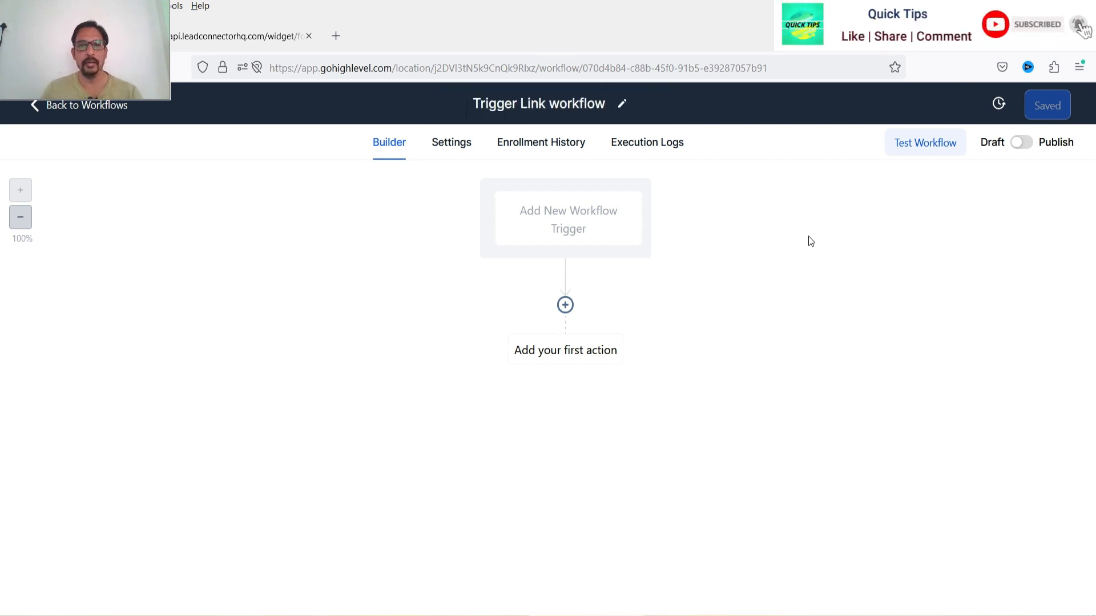
- Add a Trigger Link Clicked workflow trigger
click(588, 220)
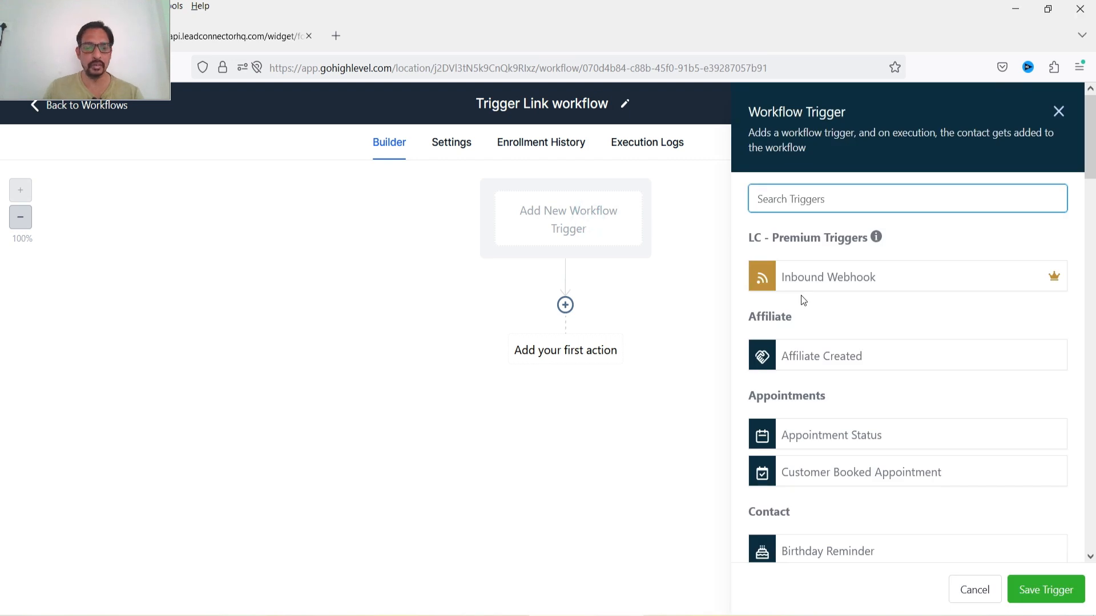
text(tri)
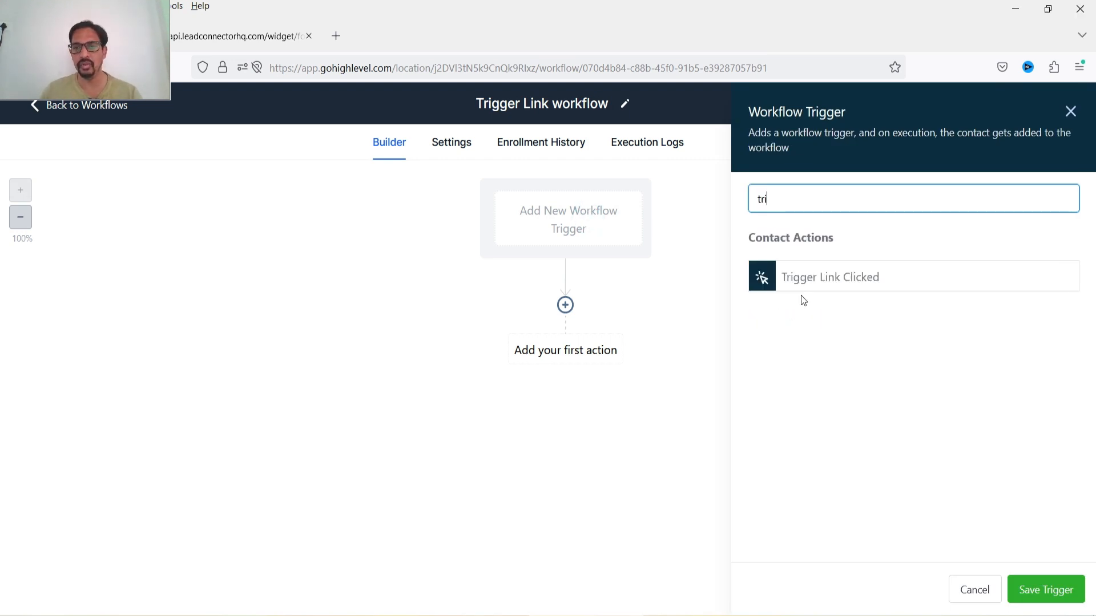
click(848, 279)
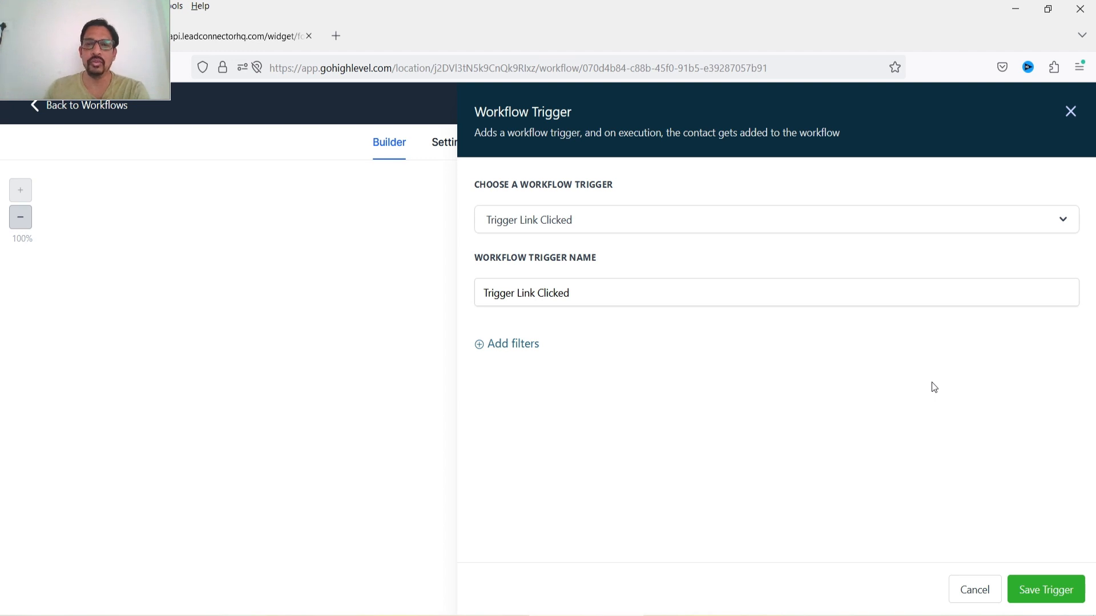
- Add a Trigger link filter, choose Need A Demo then You Tube Channel, and delete the filter
click(514, 345)
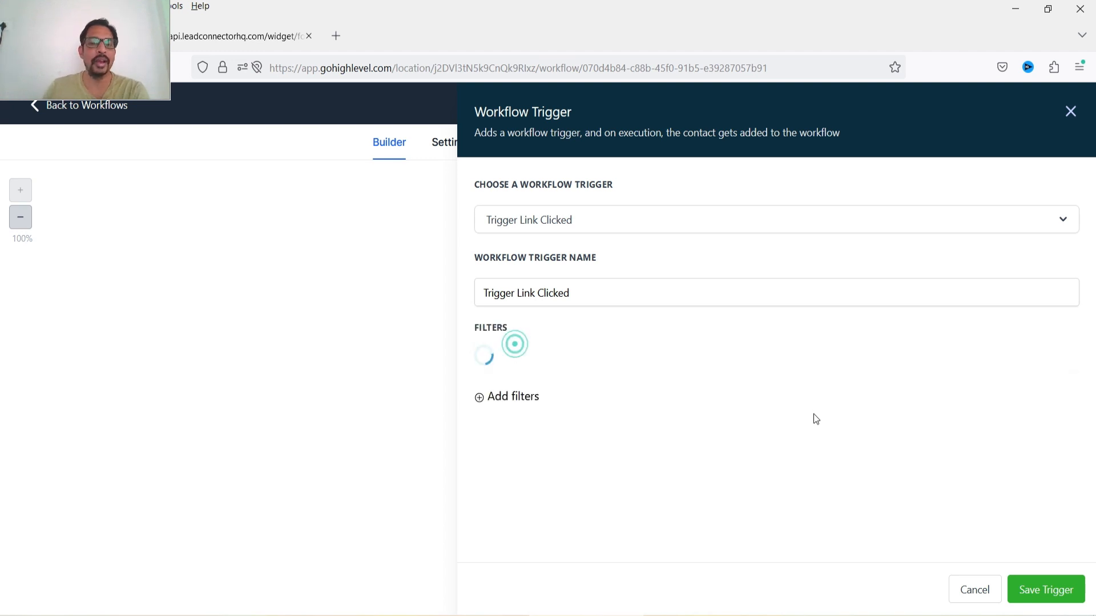
click(646, 371)
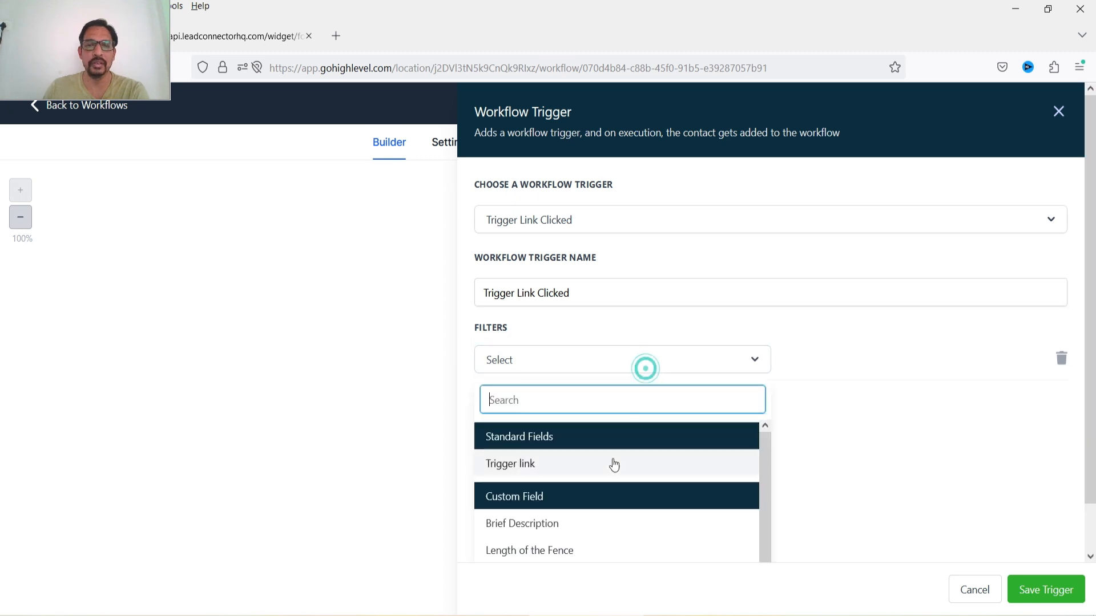
click(614, 462)
click(843, 363)
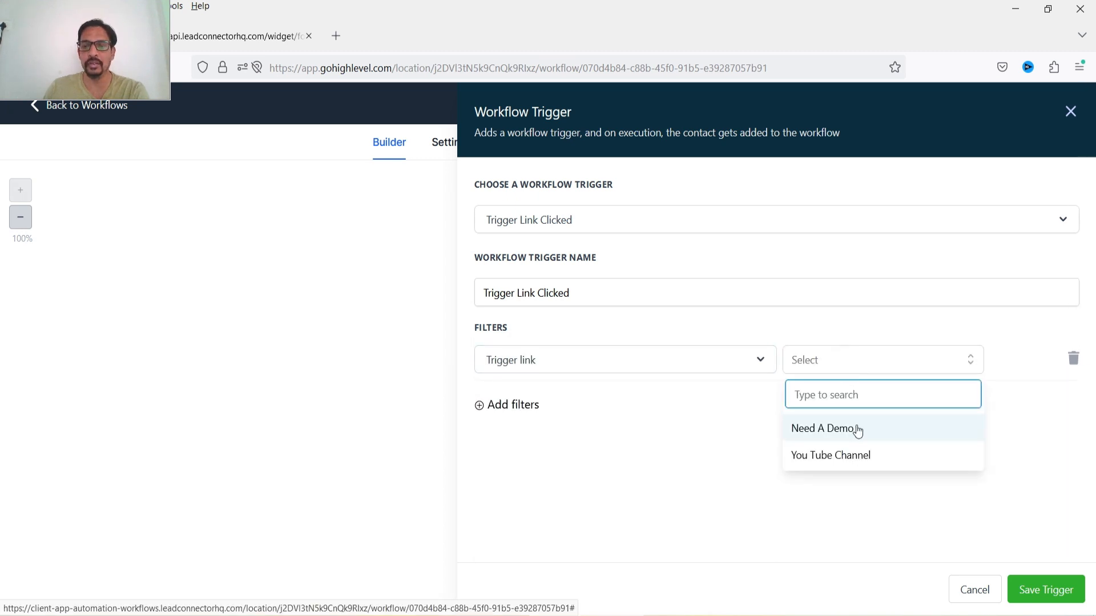
click(857, 428)
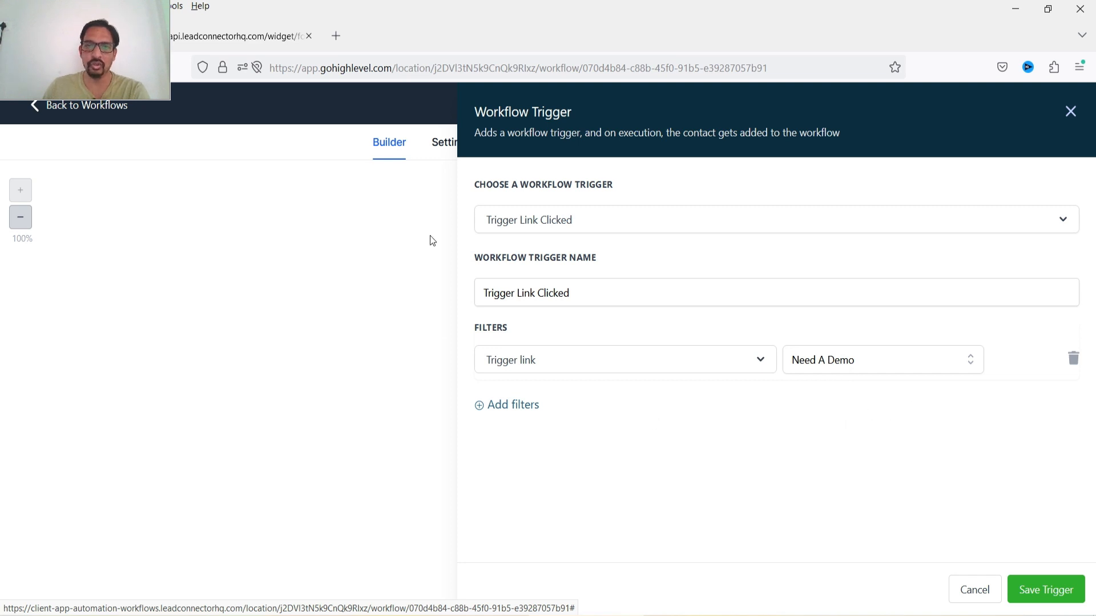
click(850, 366)
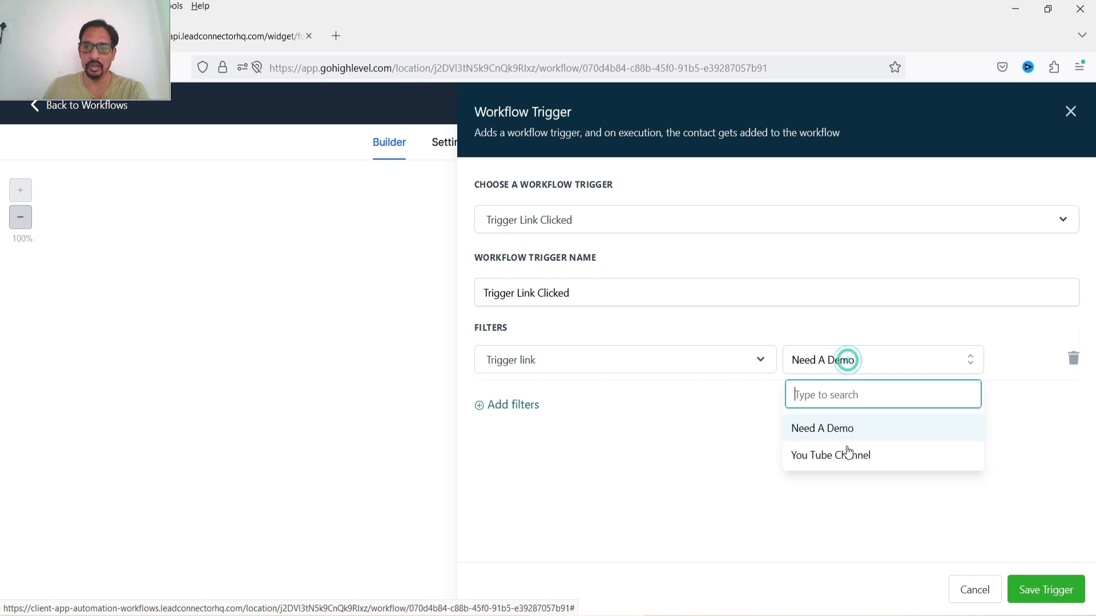
click(846, 455)
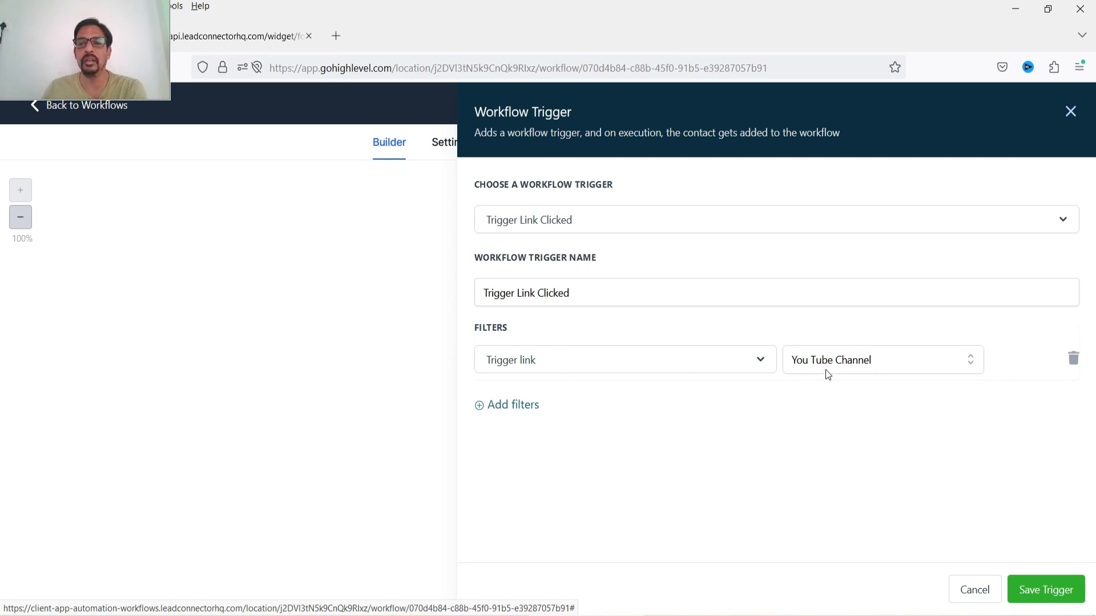
click(1073, 360)
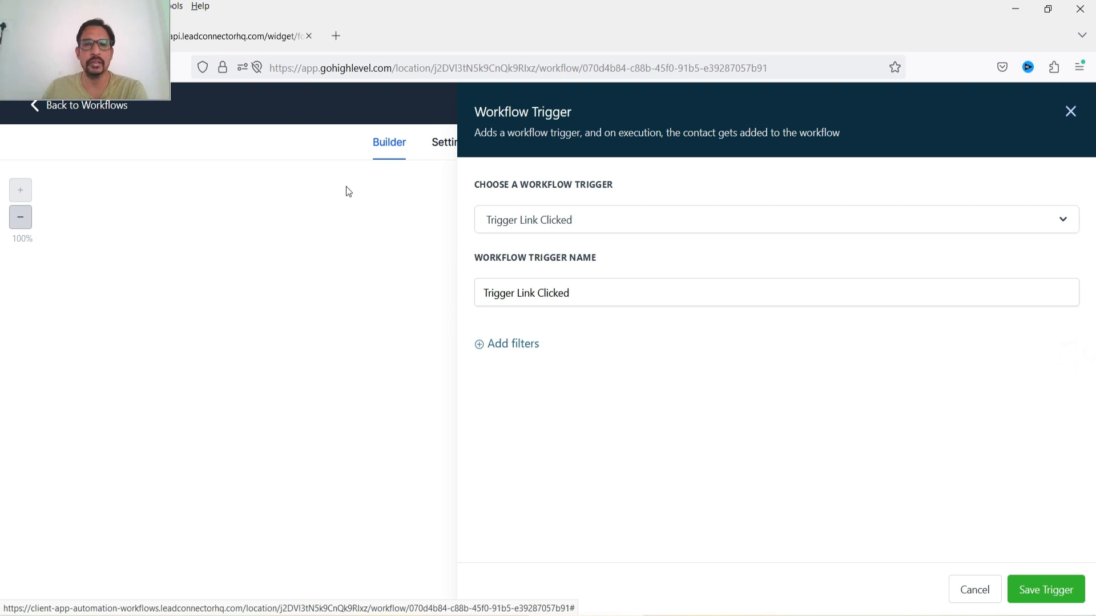
- Save the Trigger Link Clicked trigger without filters
click(581, 231)
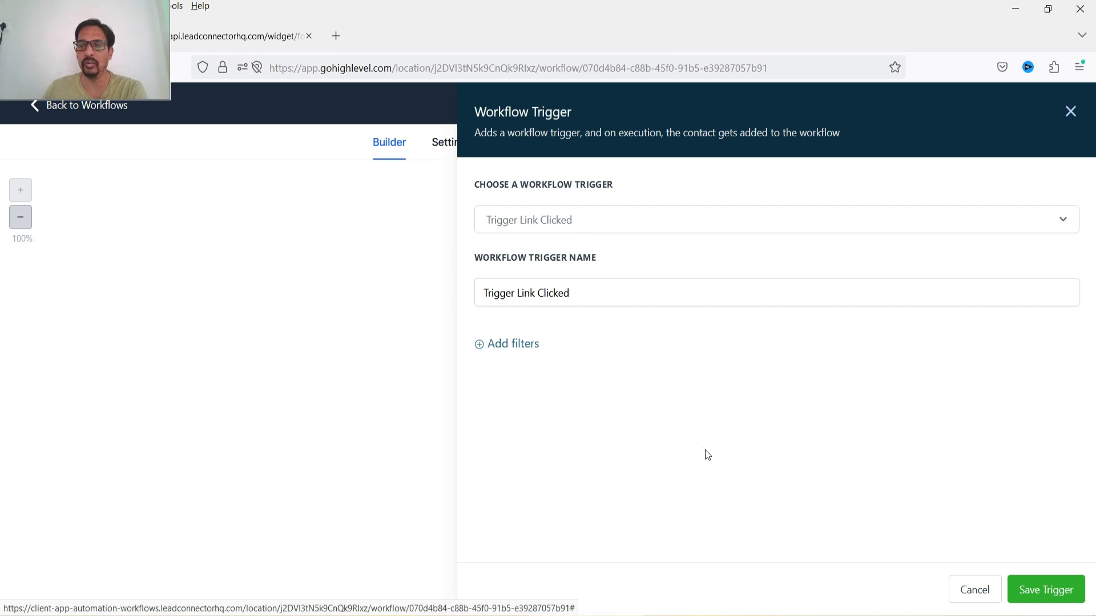
click(1037, 604)
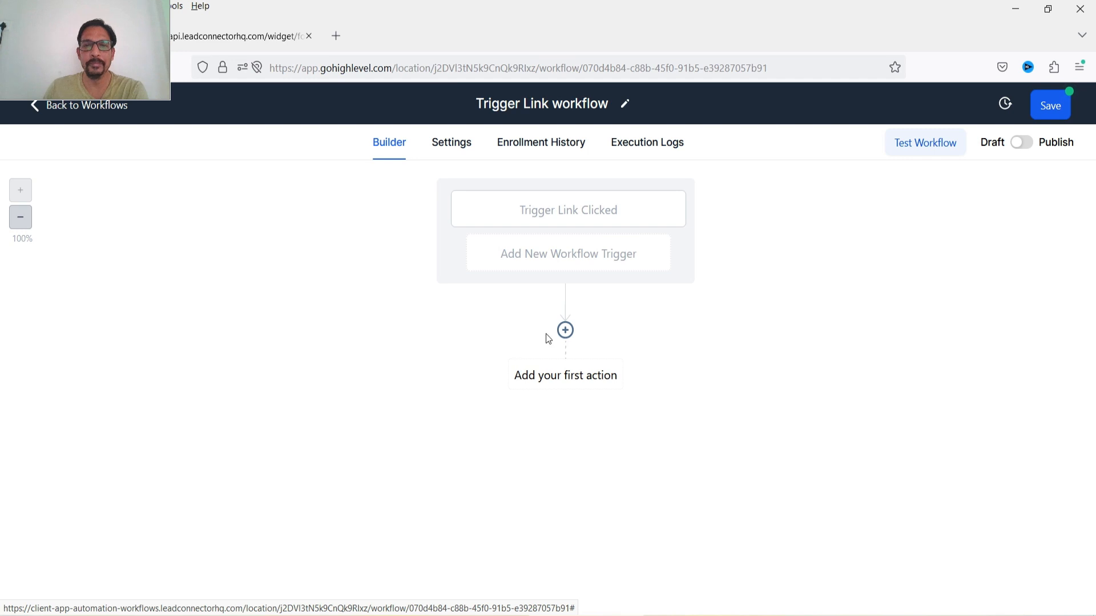
- Add a Wait action after the trigger with a 1-minute value
click(565, 330)
text(wai)
click(792, 251)
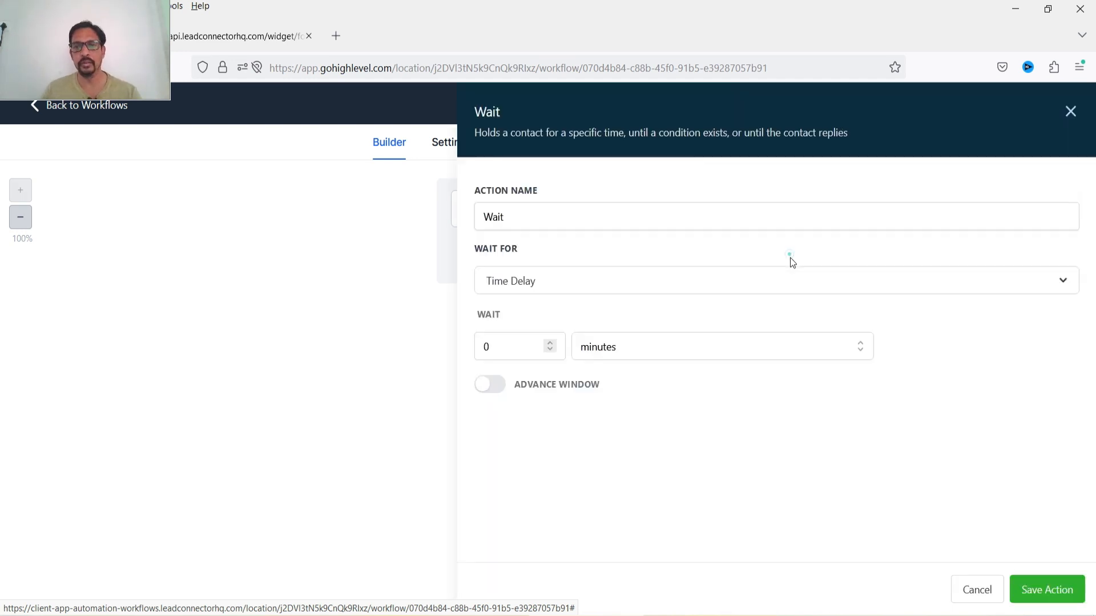
click(553, 341)
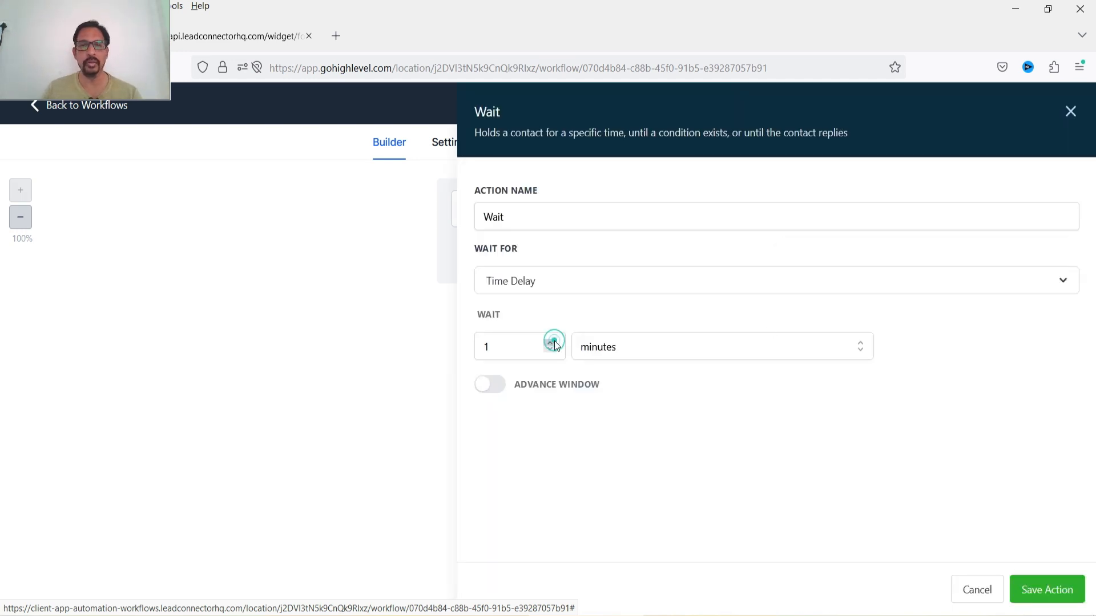
click(617, 419)
- Set the Wait to wait for Trigger Link Clicked on Need A Demo and You Tube Channel, and save it
click(533, 281)
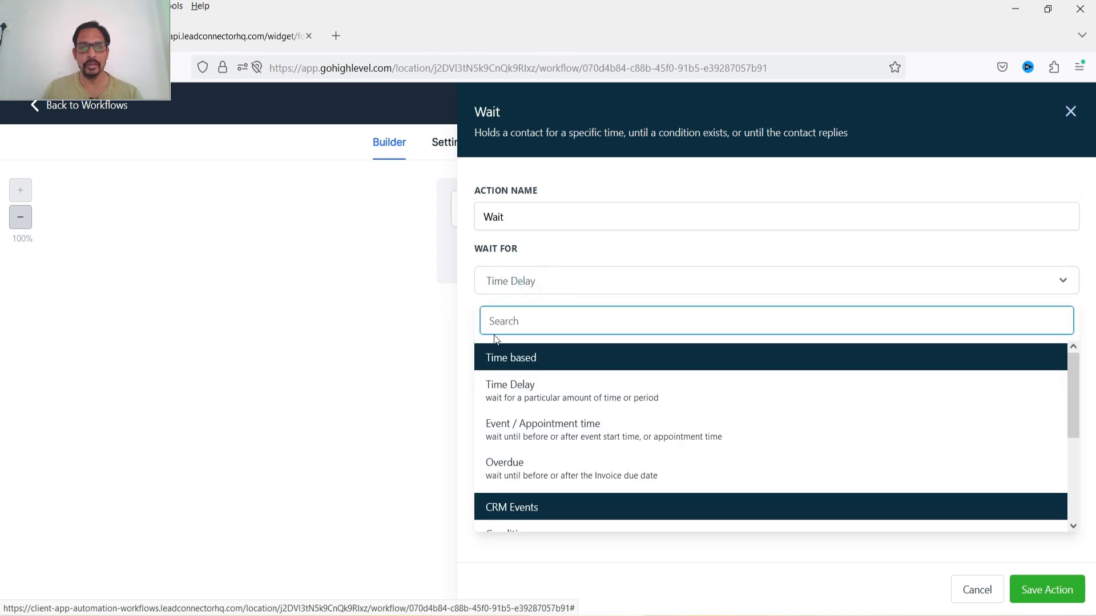
scroll(648, 421, down, 3)
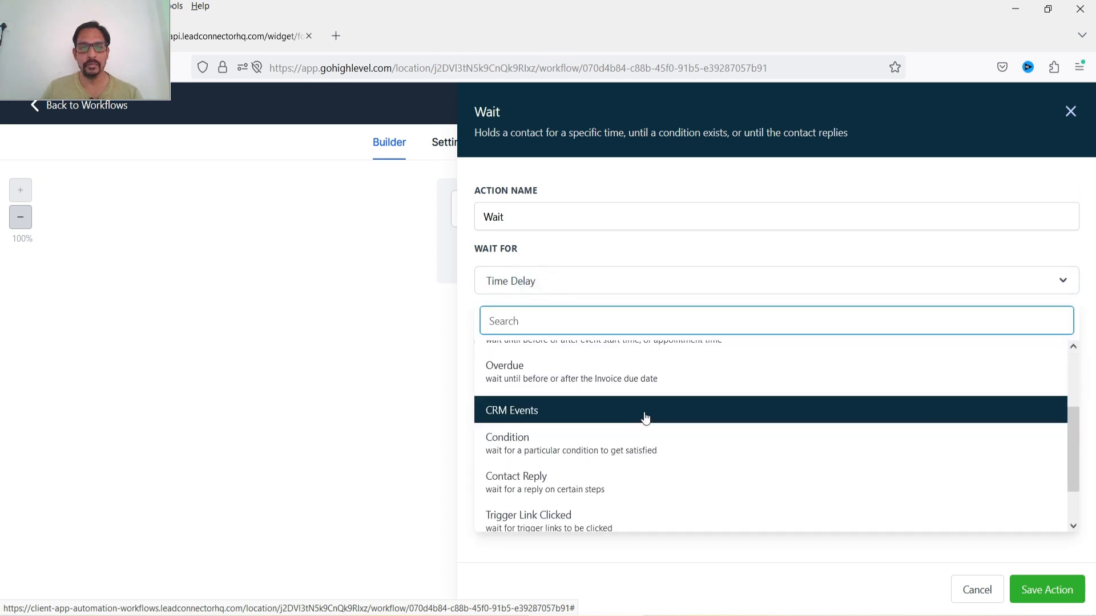
scroll(645, 419, down, 1)
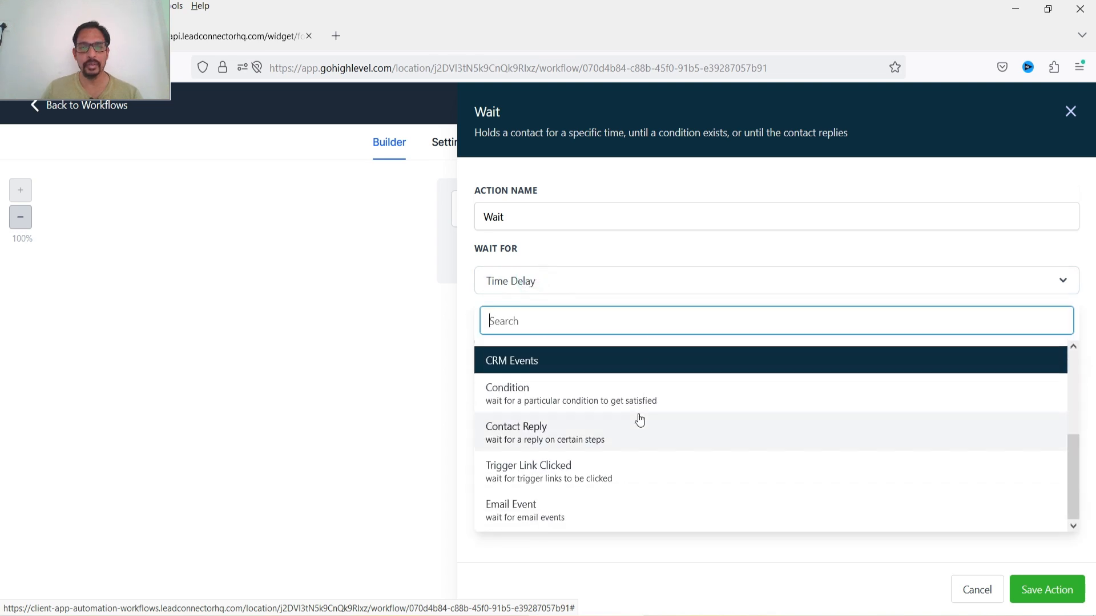
click(597, 473)
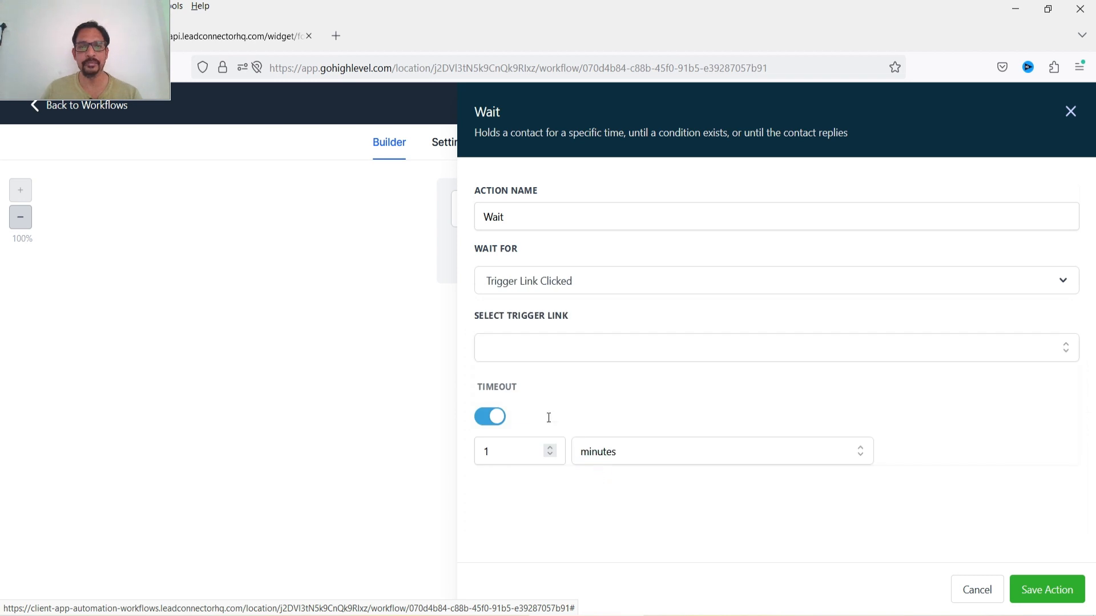
click(588, 348)
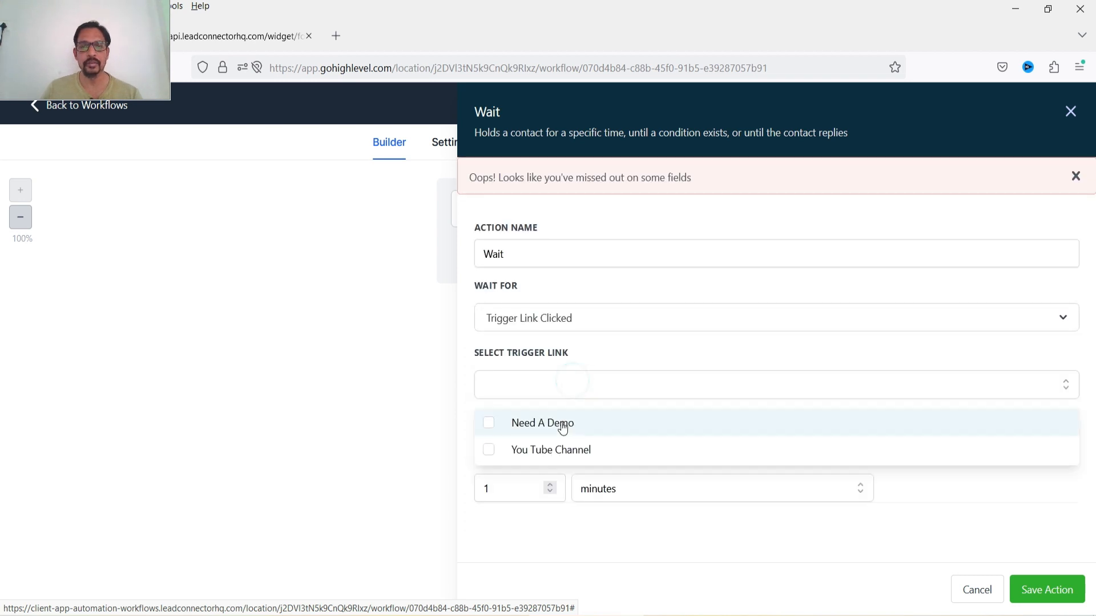
click(557, 420)
click(565, 446)
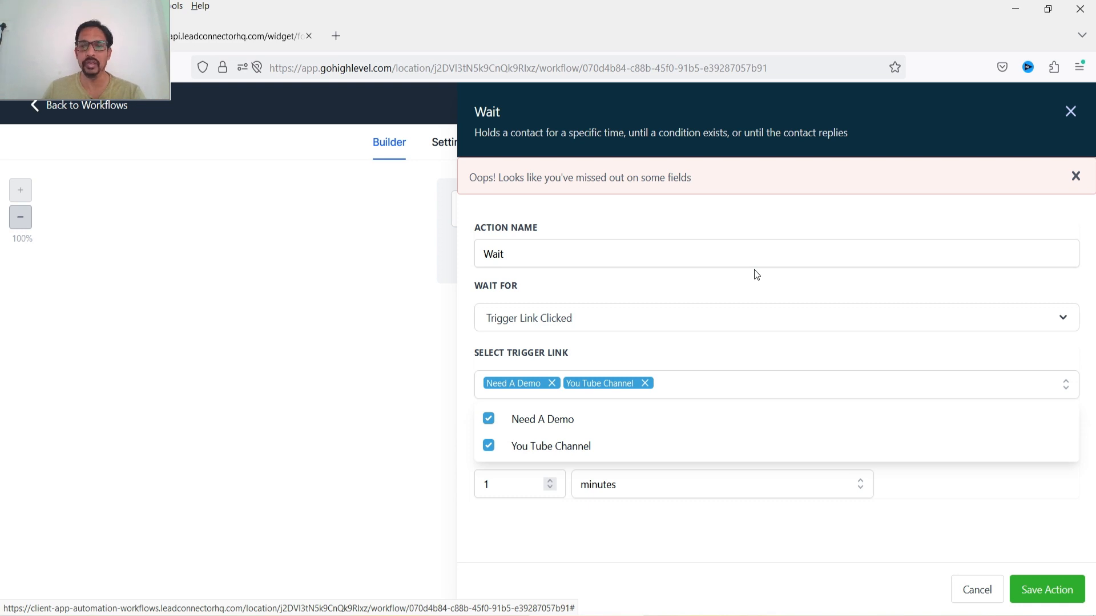
click(1046, 588)
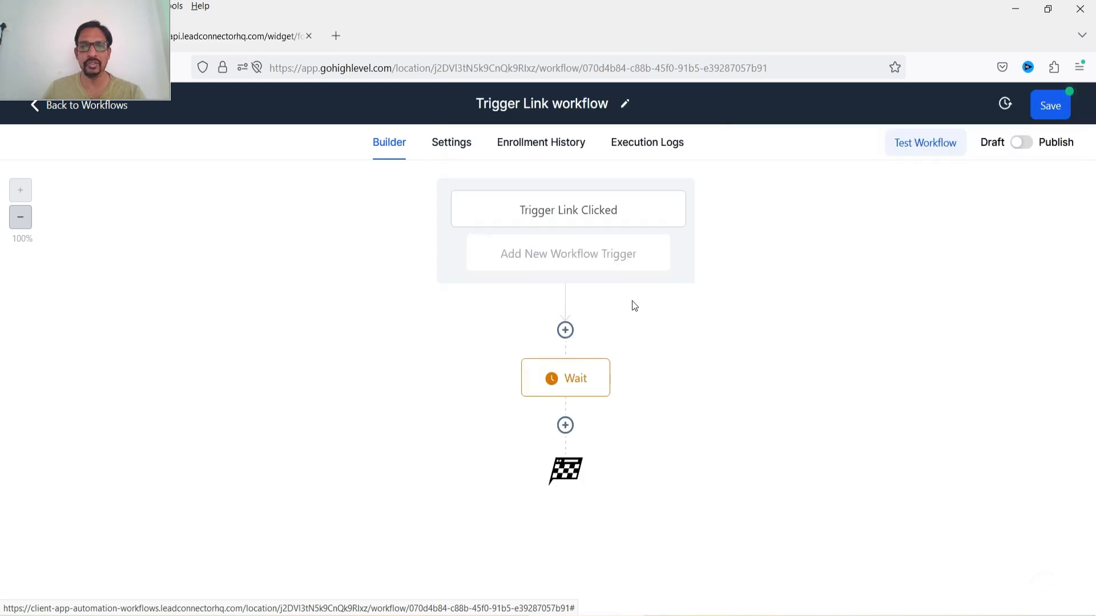
- Add an If / Else condition after the Wait and name its first branch Need A Demo
click(565, 426)
text(if)
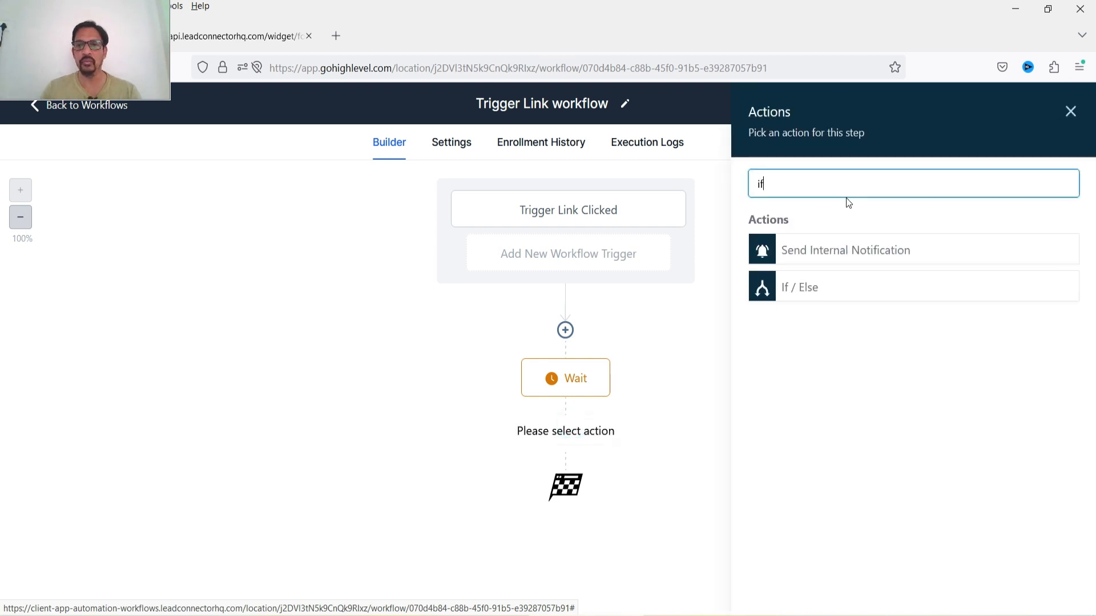
click(803, 285)
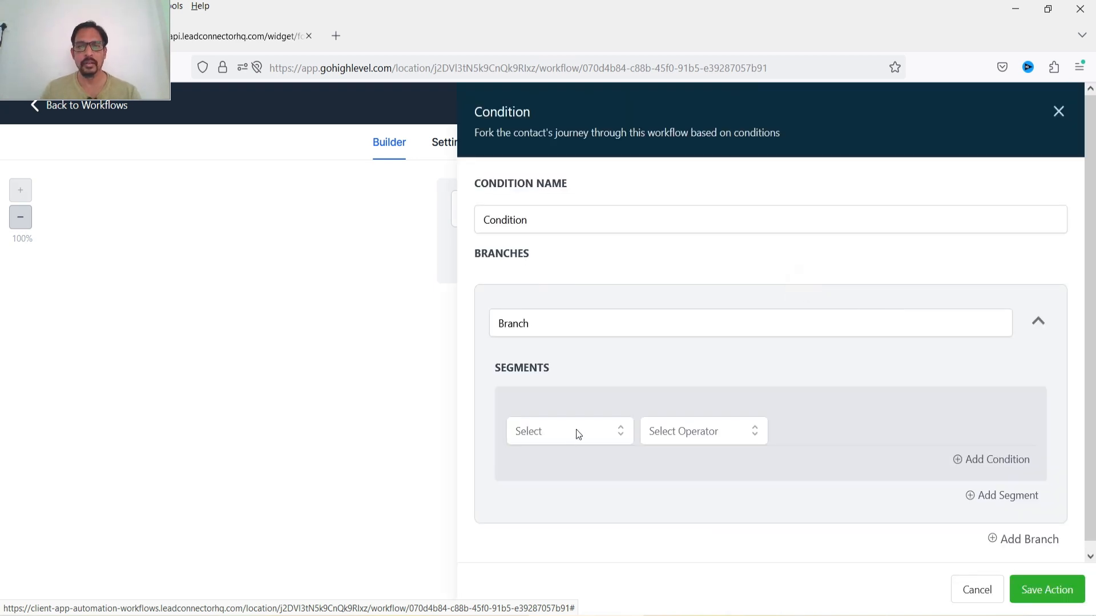
click(561, 324)
double_click(553, 322)
text(Nee)
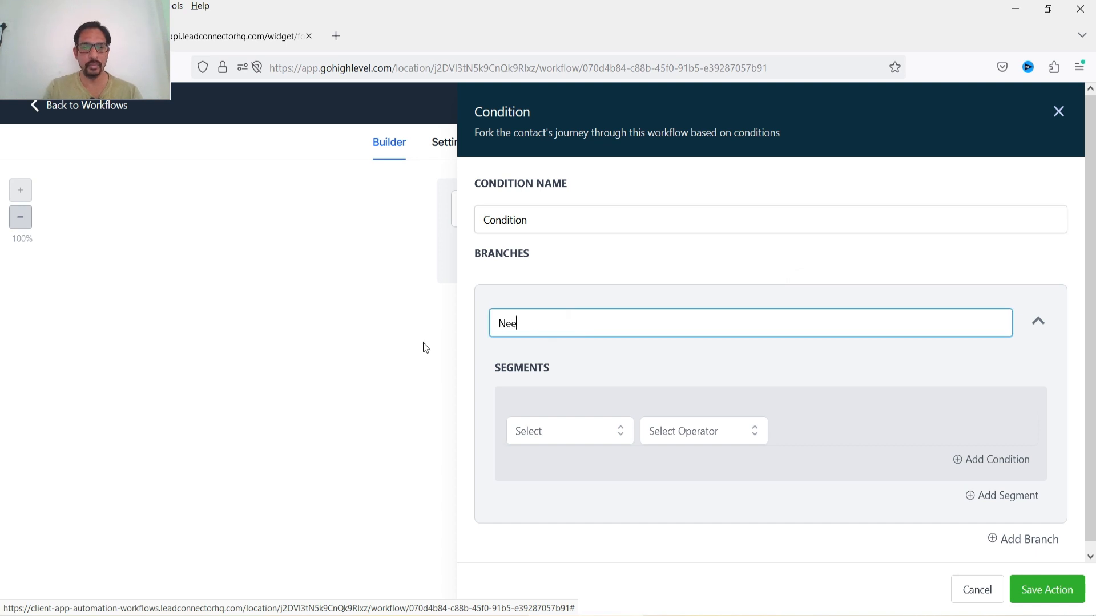
text(d A Demo)
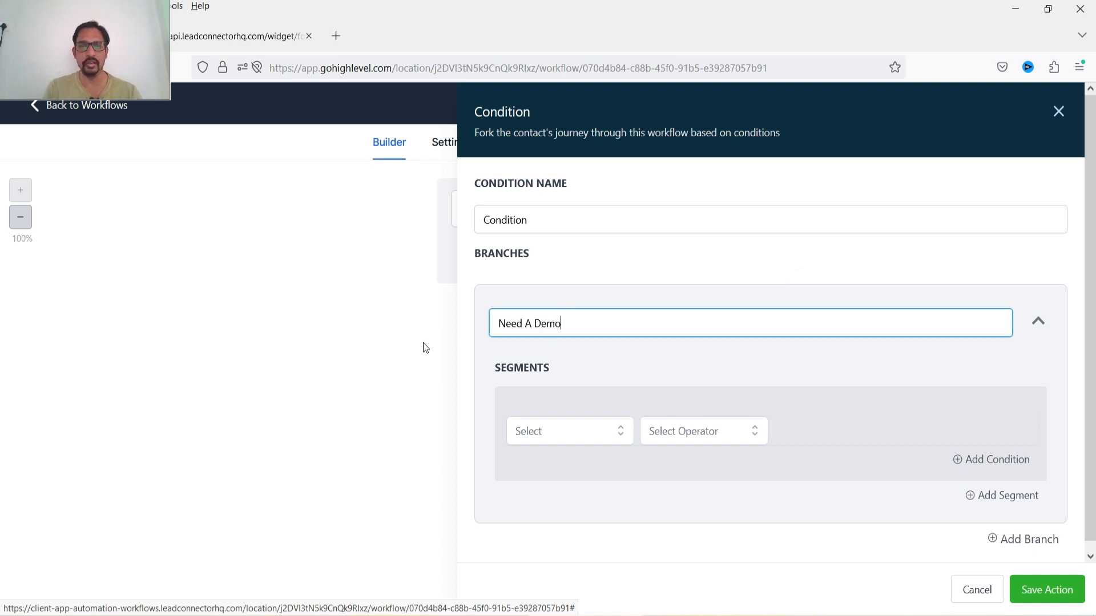
- Set the Need A Demo branch segment to Trigger Link clicked Is Need A Demo
click(589, 433)
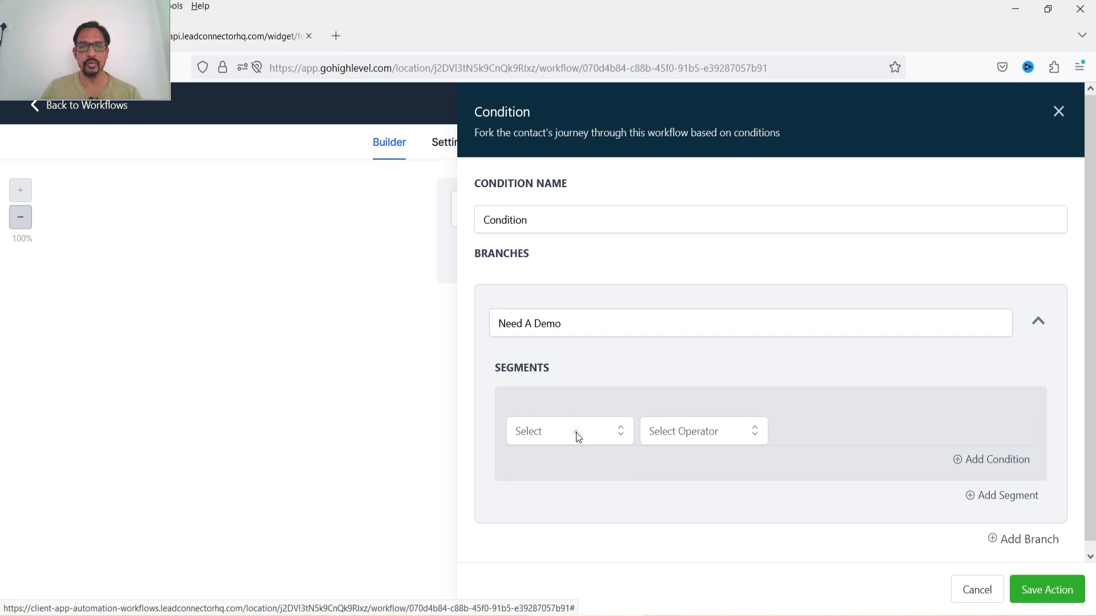
click(581, 468)
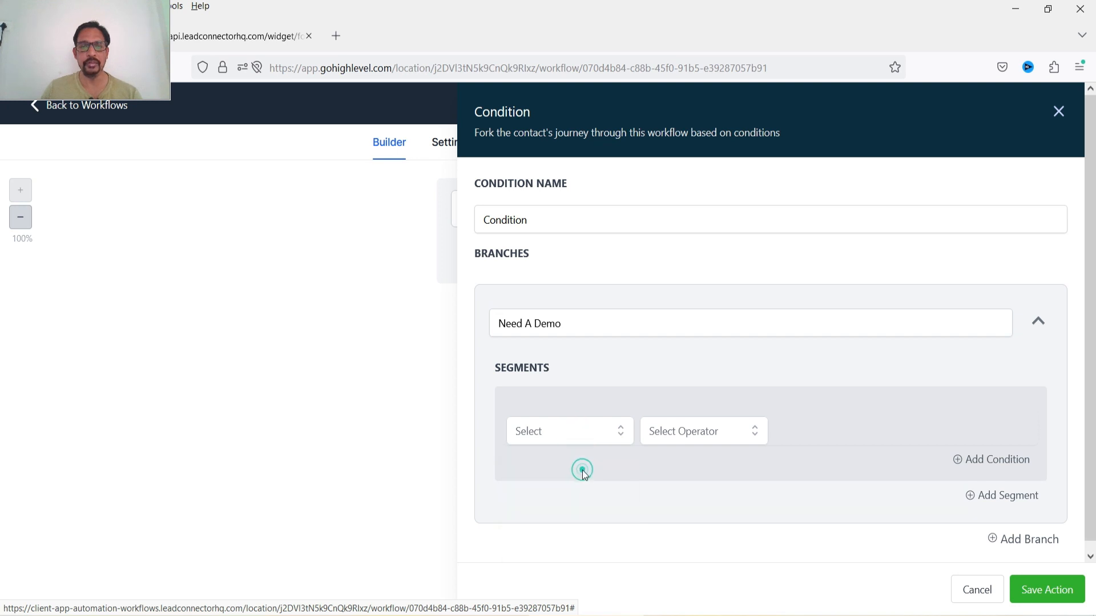
click(556, 435)
click(565, 539)
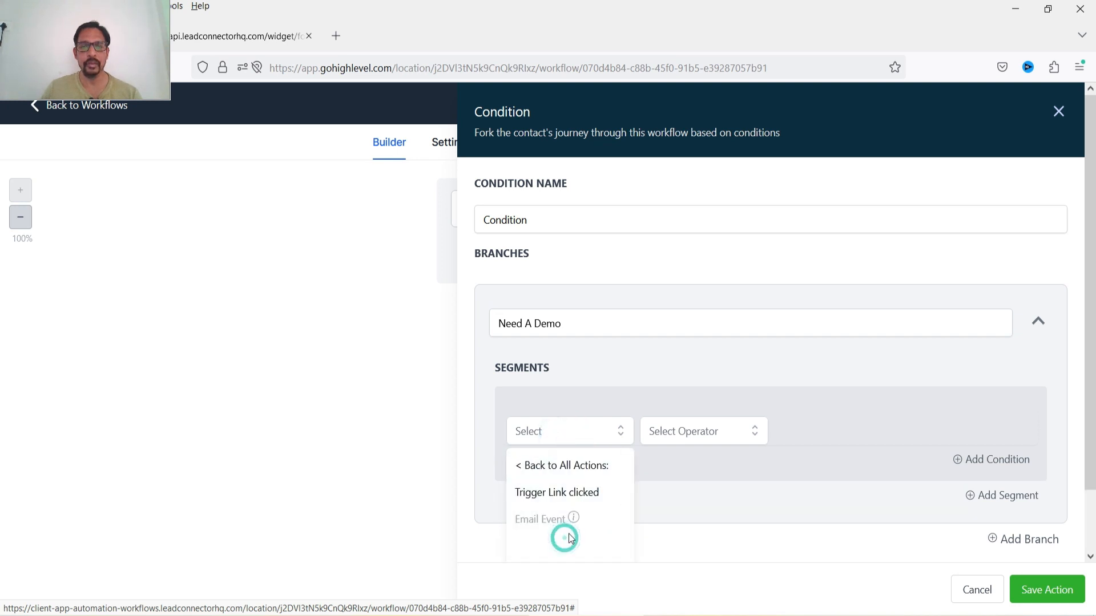
click(548, 493)
click(729, 429)
click(727, 466)
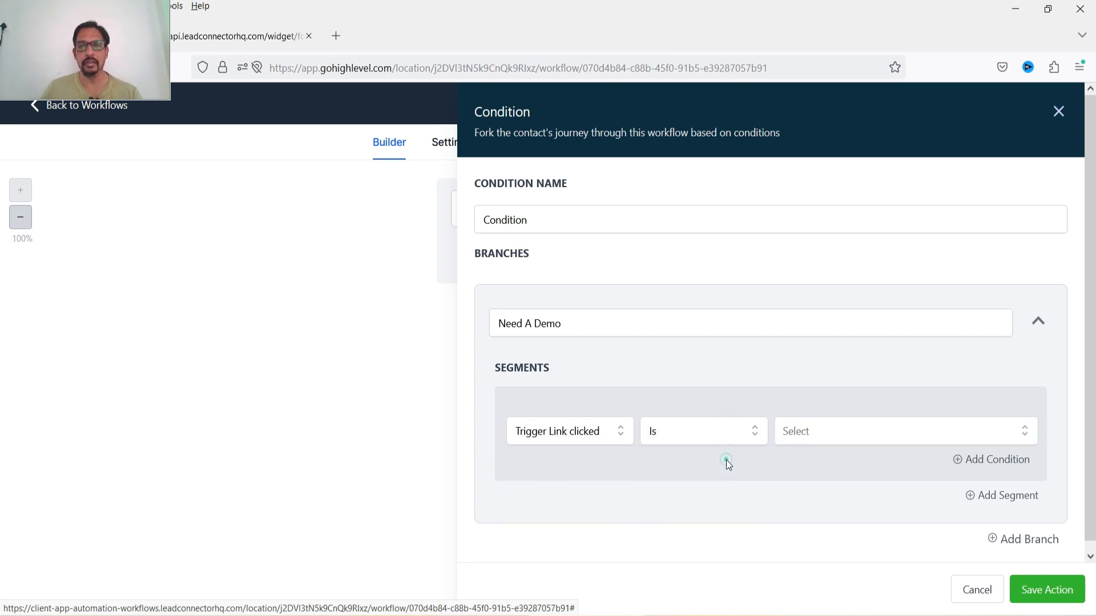
click(872, 435)
click(870, 500)
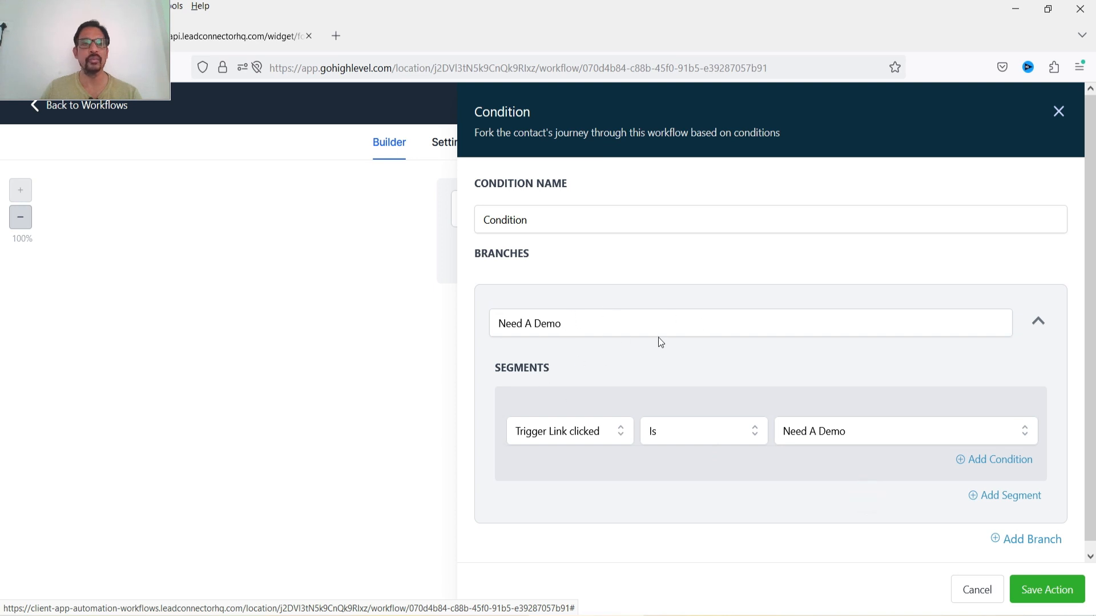
- Add a second branch to the condition and name it YouTube
scroll(845, 342, down, 1)
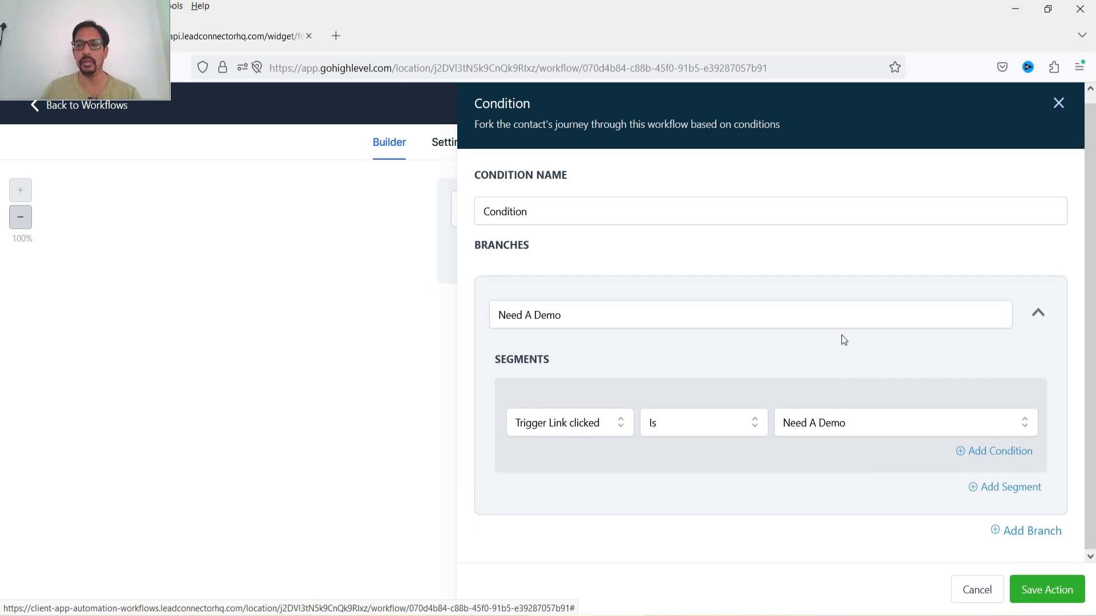
click(1021, 533)
scroll(742, 400, down, 4)
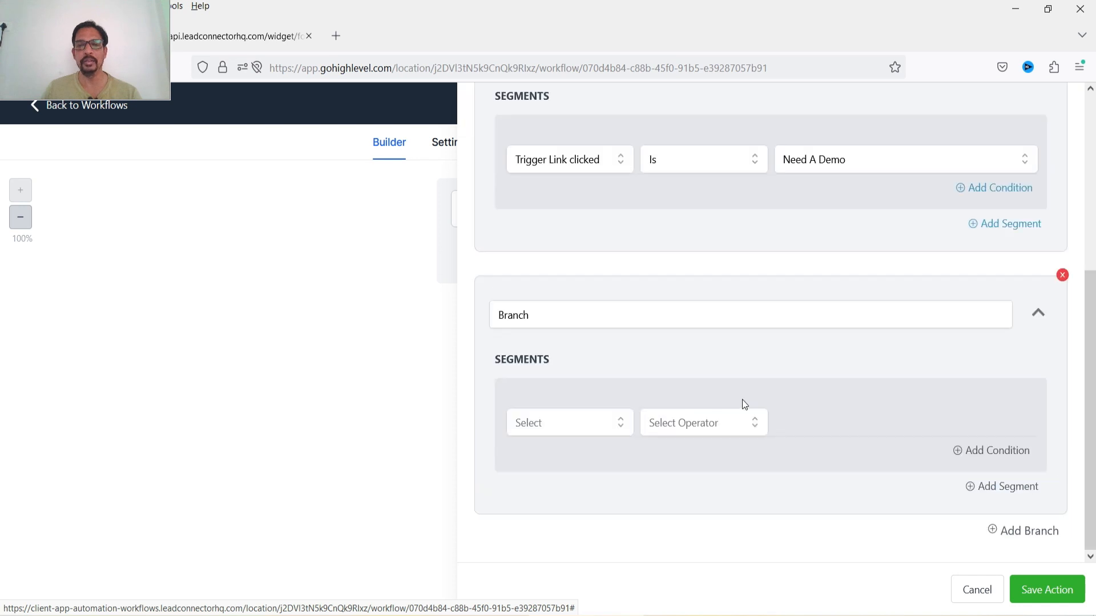
double_click(619, 314)
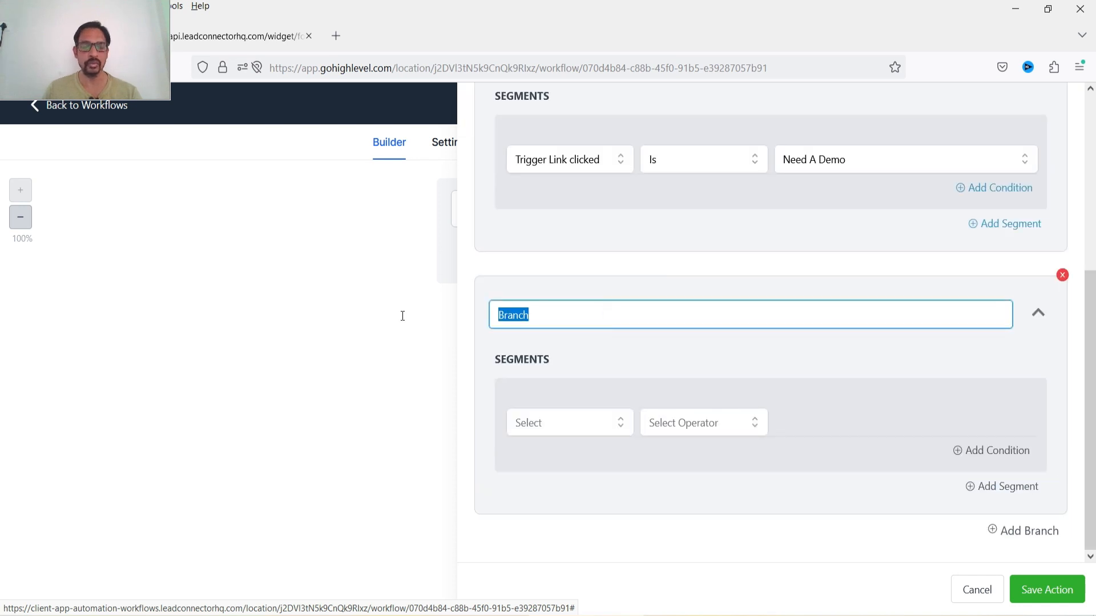
text(YouTube)
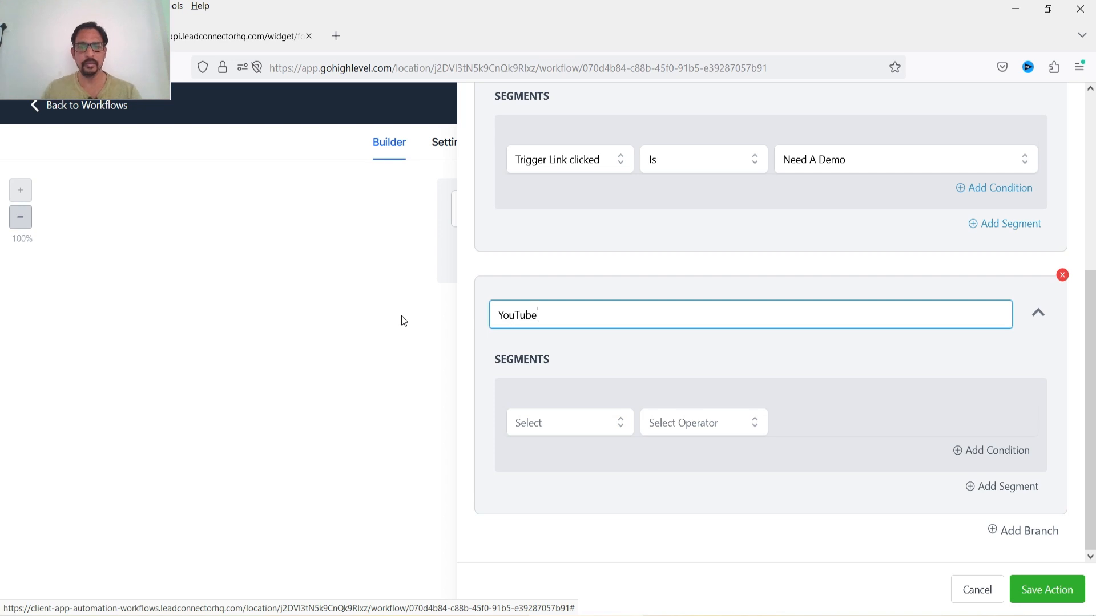
- Set the YouTube branch segment to Trigger Link clicked Is You Tube Channel and save the condition
click(571, 432)
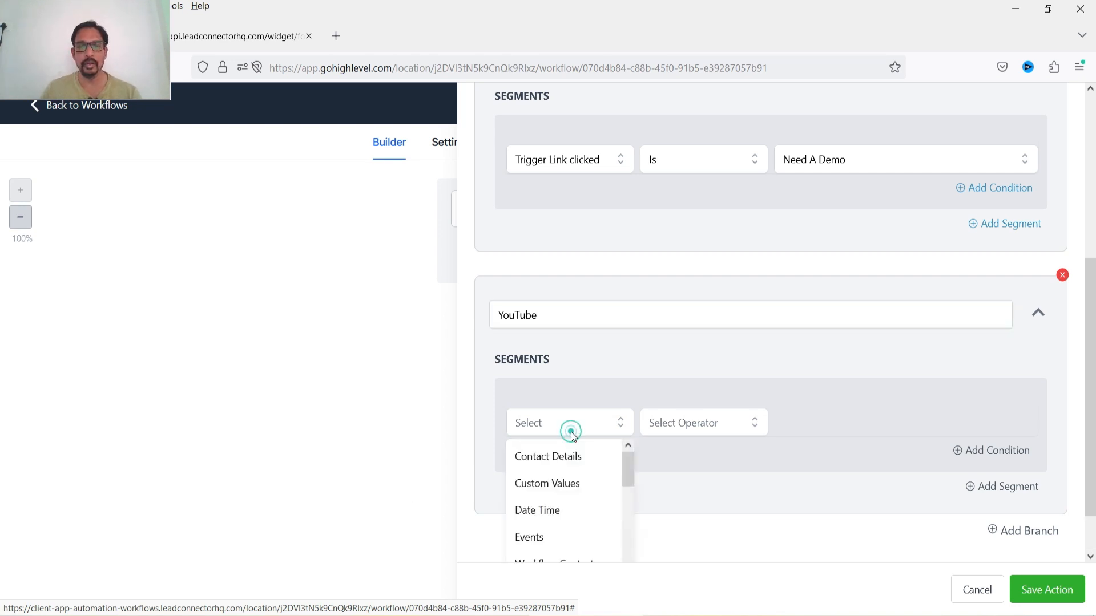
click(552, 534)
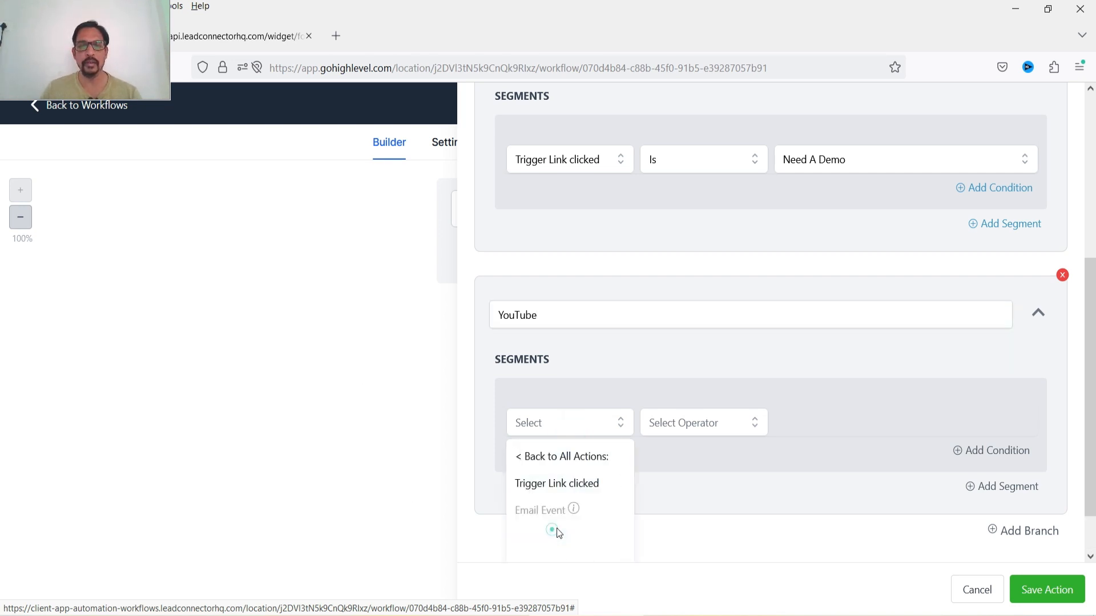
click(559, 484)
click(684, 425)
click(698, 463)
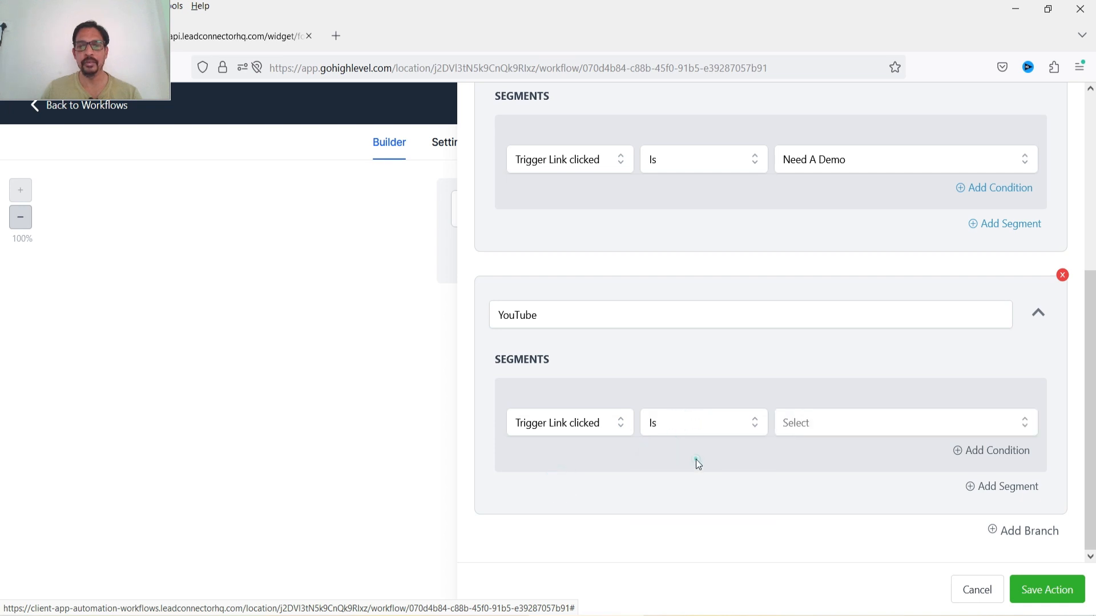
click(845, 429)
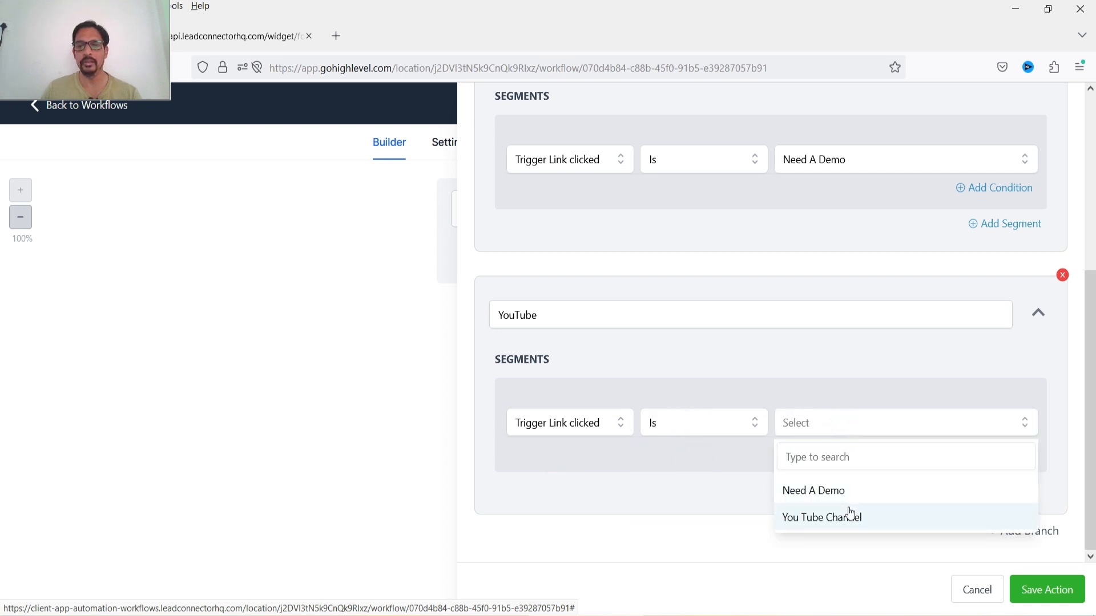
click(848, 514)
click(1046, 589)
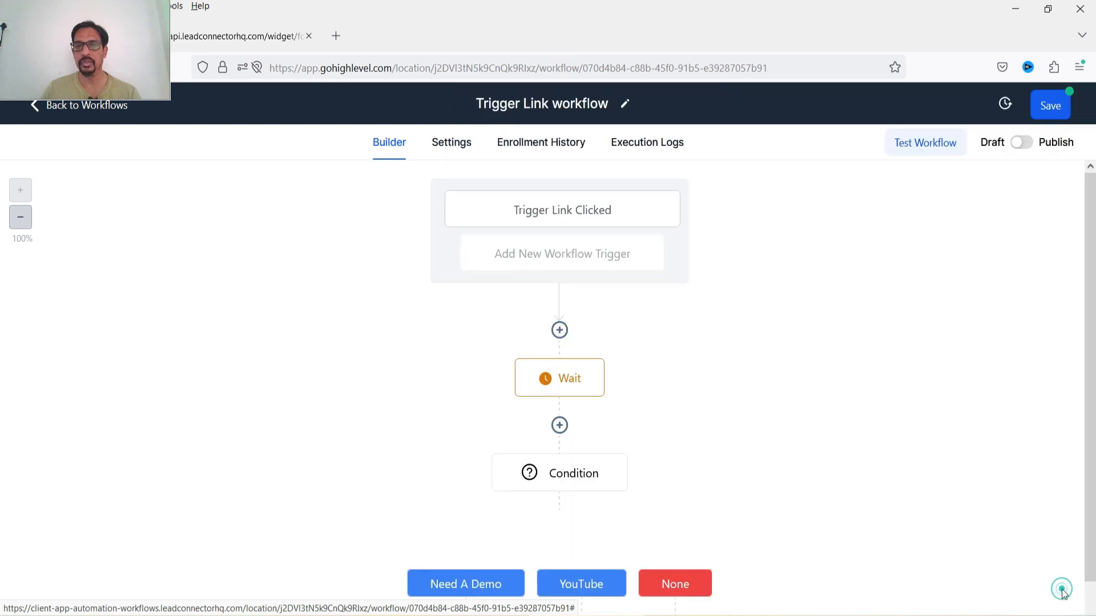
scroll(896, 401, down, 2)
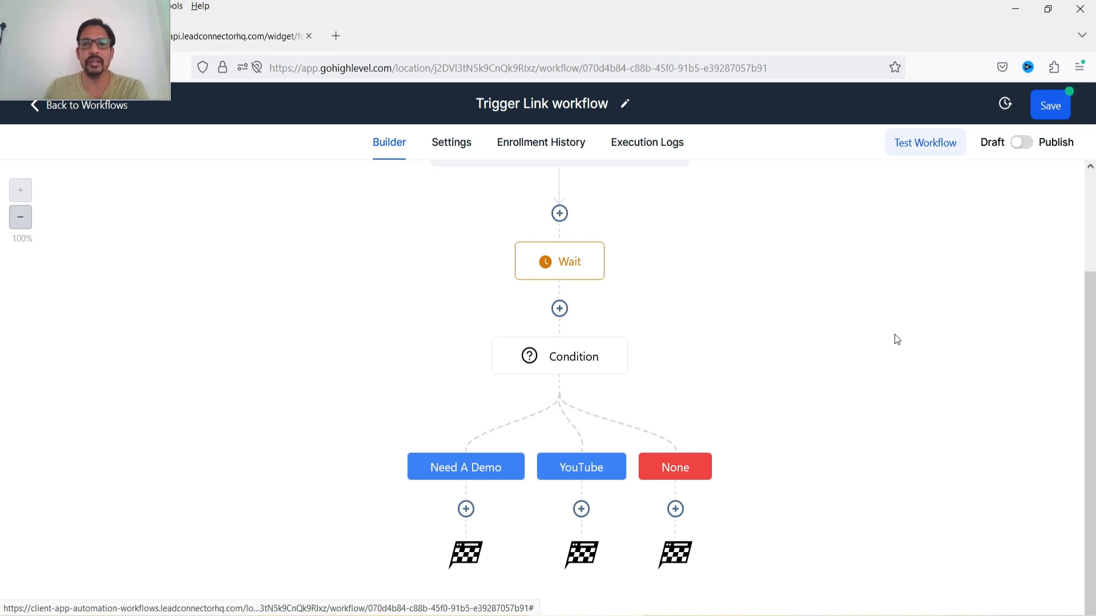
scroll(897, 339, up, 2)
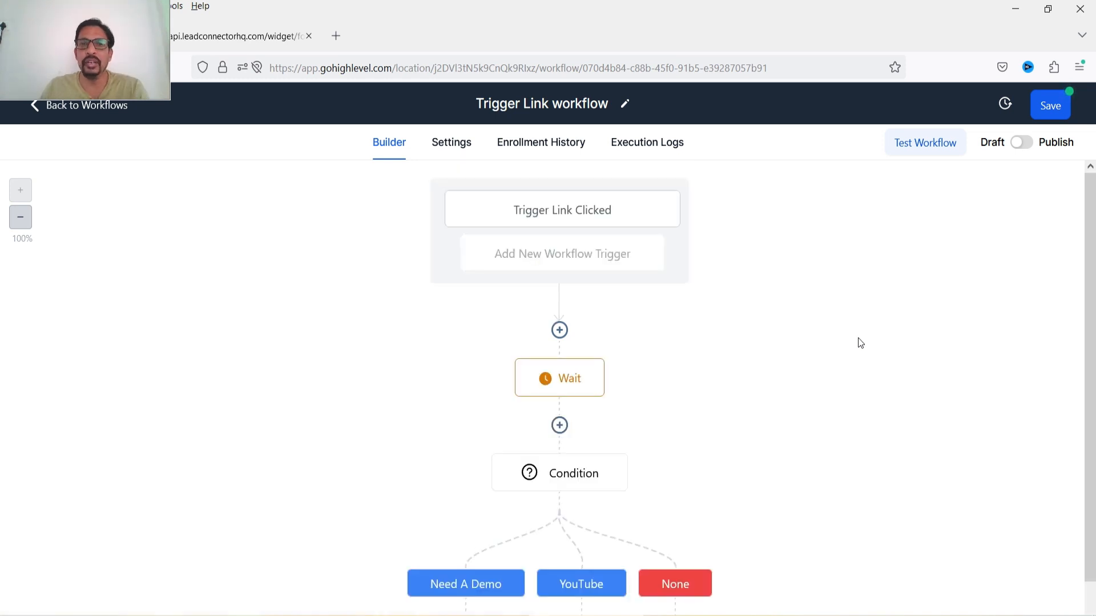